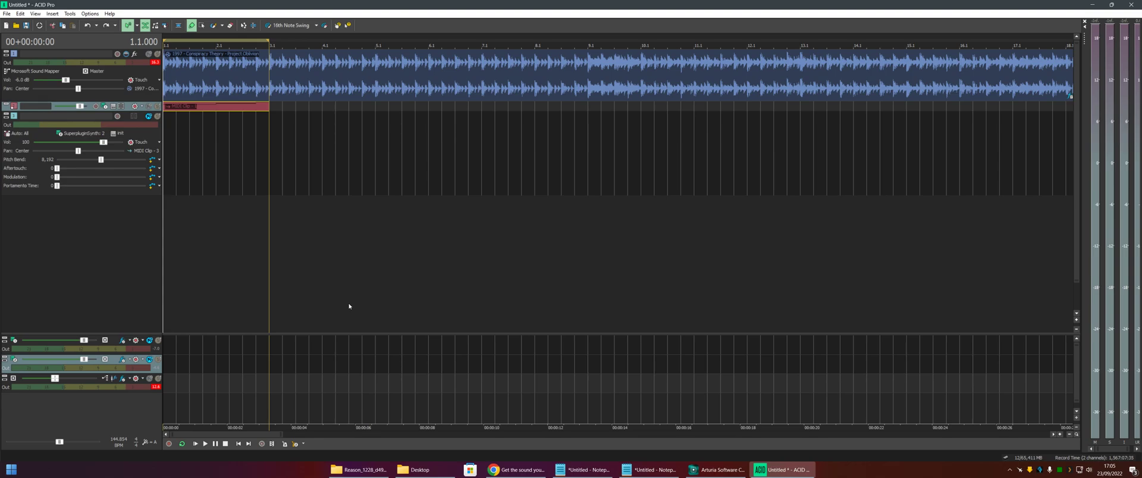
Delete the middle and top bus tracks, keeping a single bus
click(14, 120)
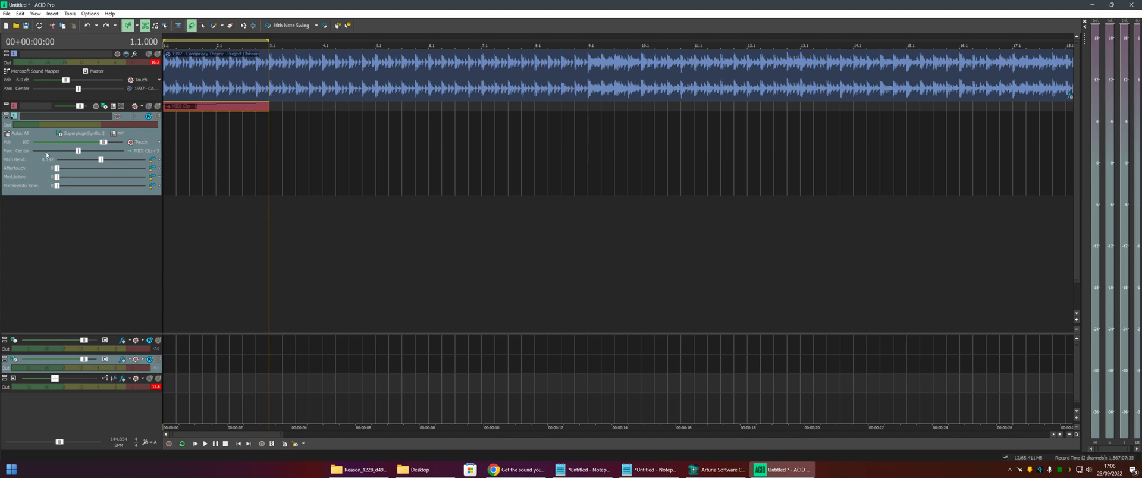
click(14, 107)
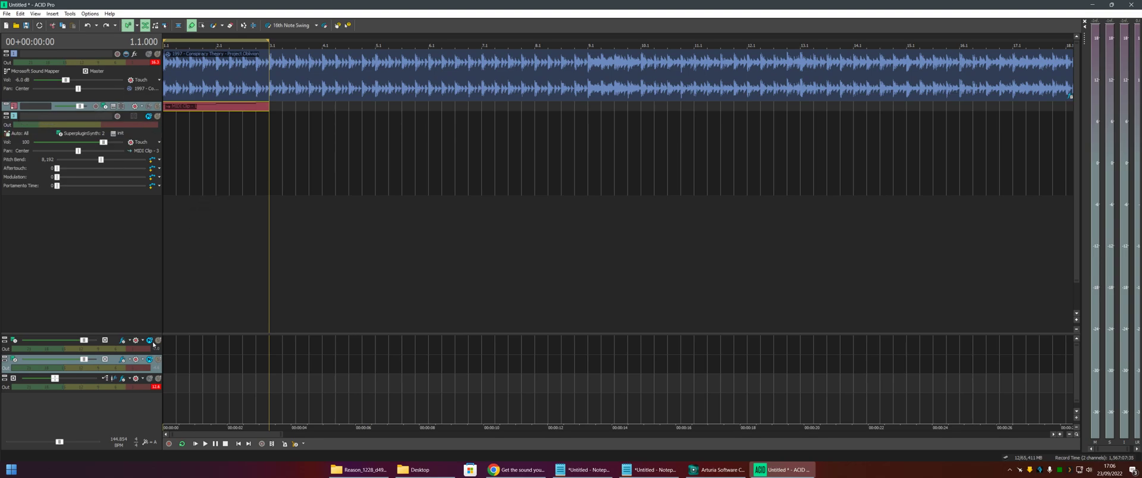
key(Delete)
click(11, 347)
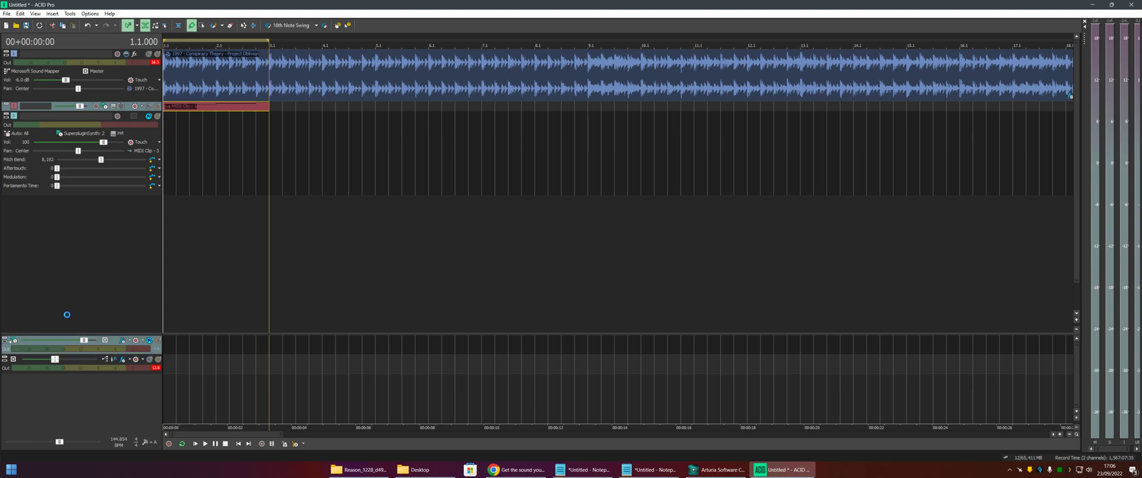
key(Delete)
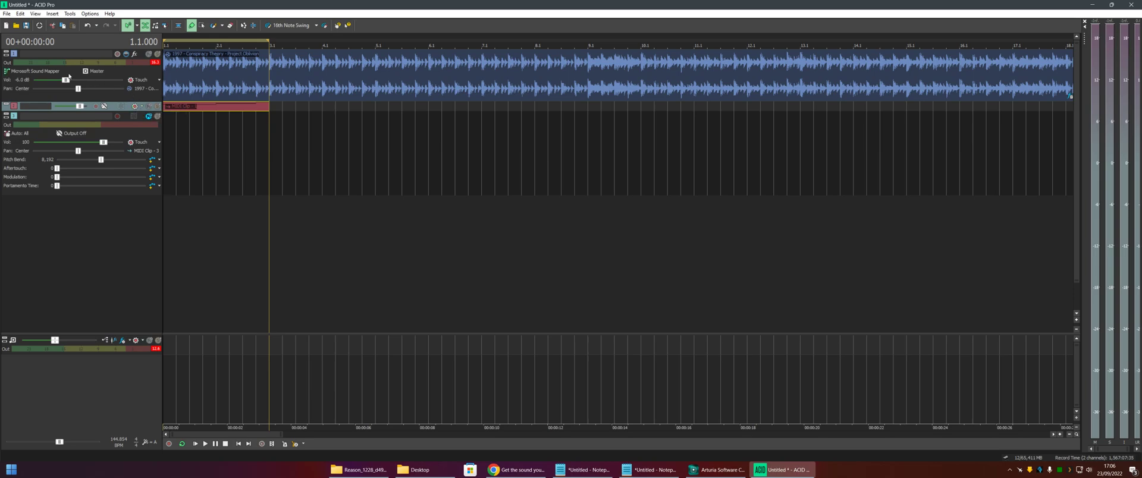
Add the plain Waves StudioRack Stereo, not the VST3 version, to Track 1's FX chain
click(134, 54)
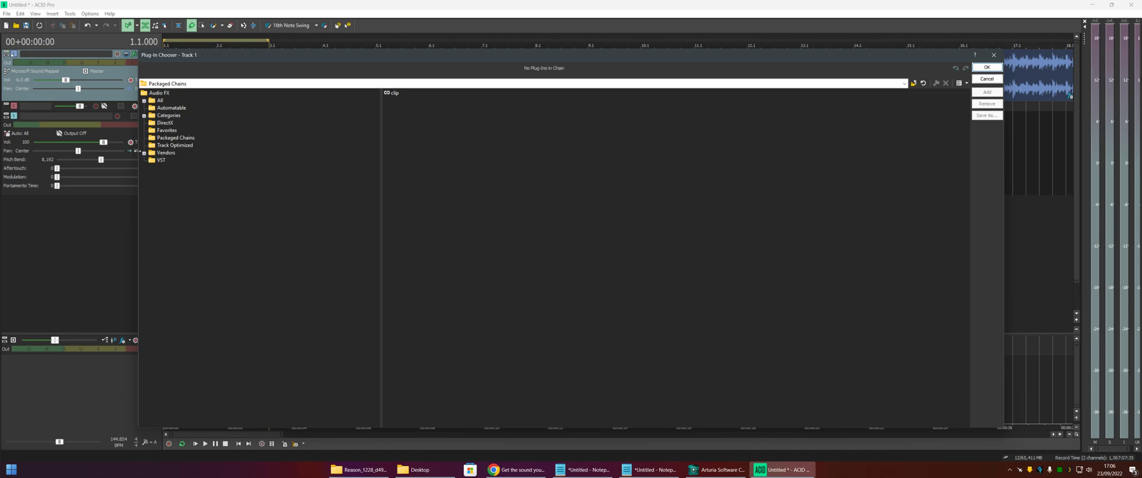
click(144, 154)
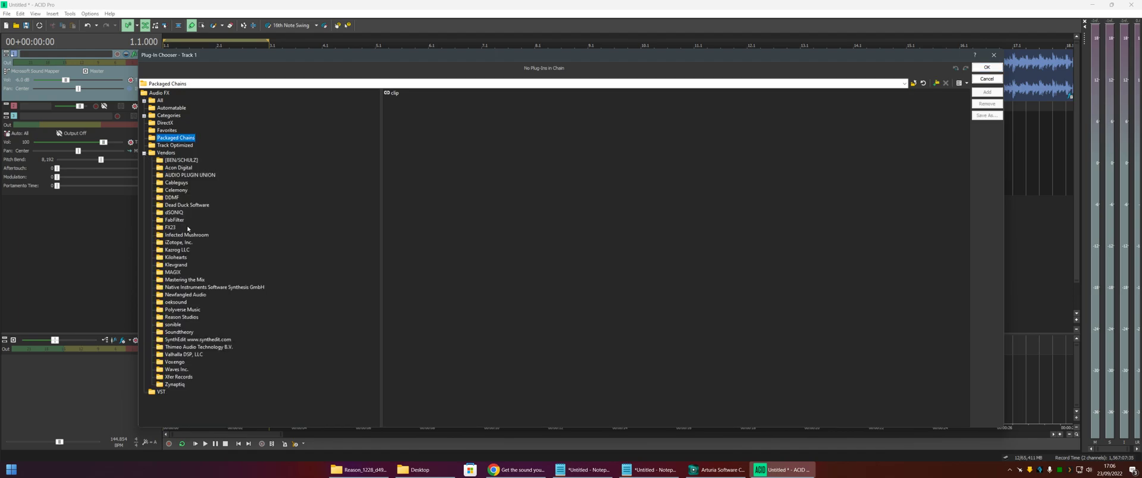
click(176, 369)
click(417, 101)
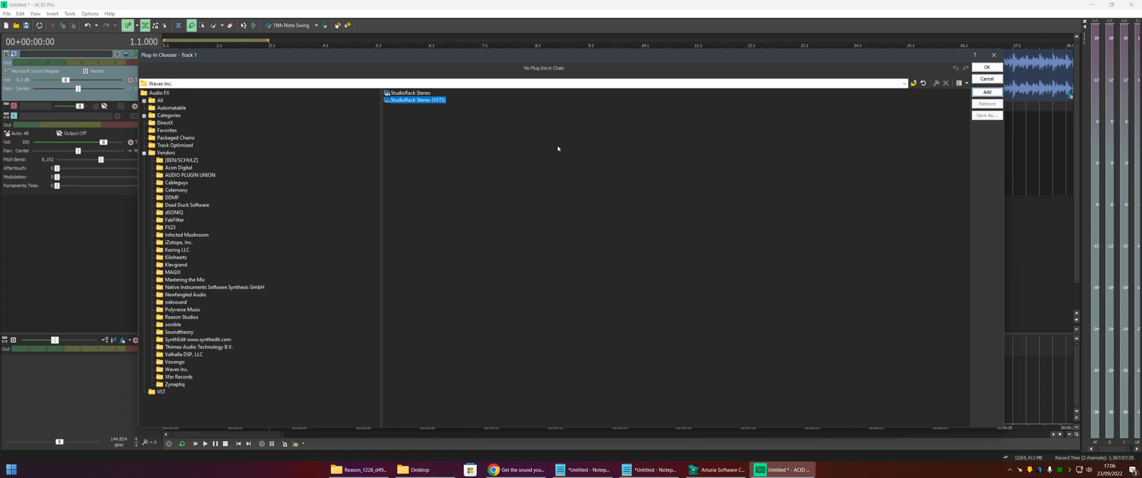
click(412, 93)
click(423, 101)
click(417, 94)
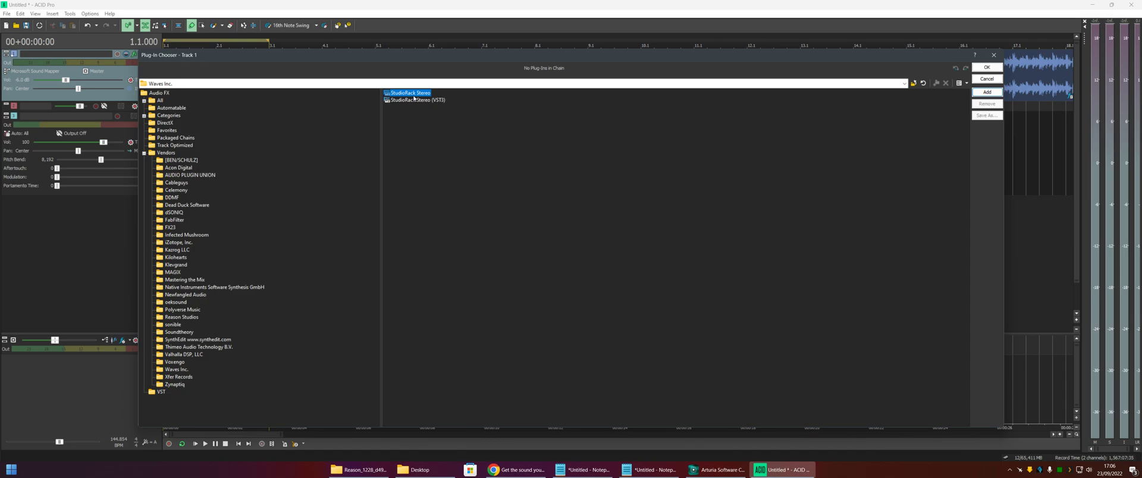
click(412, 101)
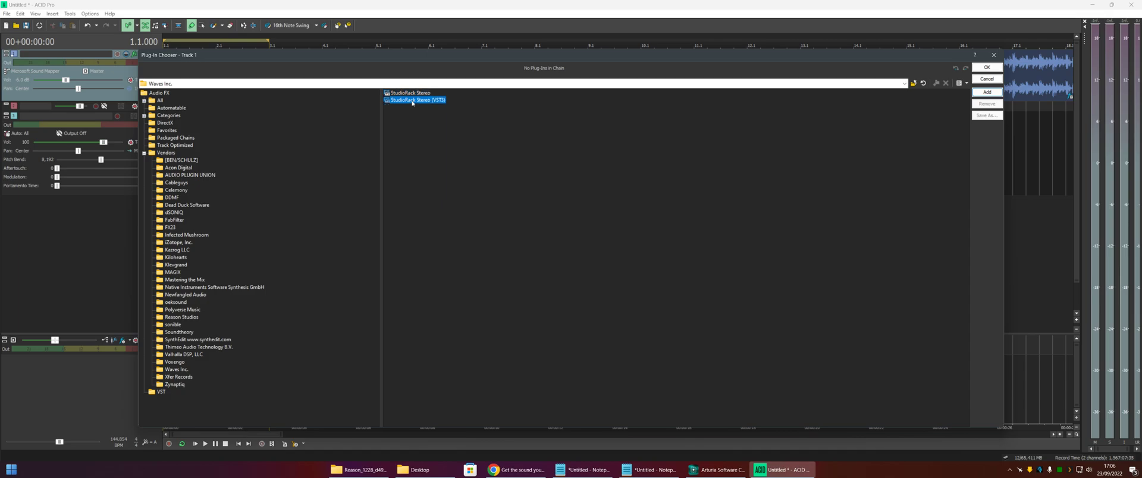
click(419, 94)
click(420, 101)
click(421, 94)
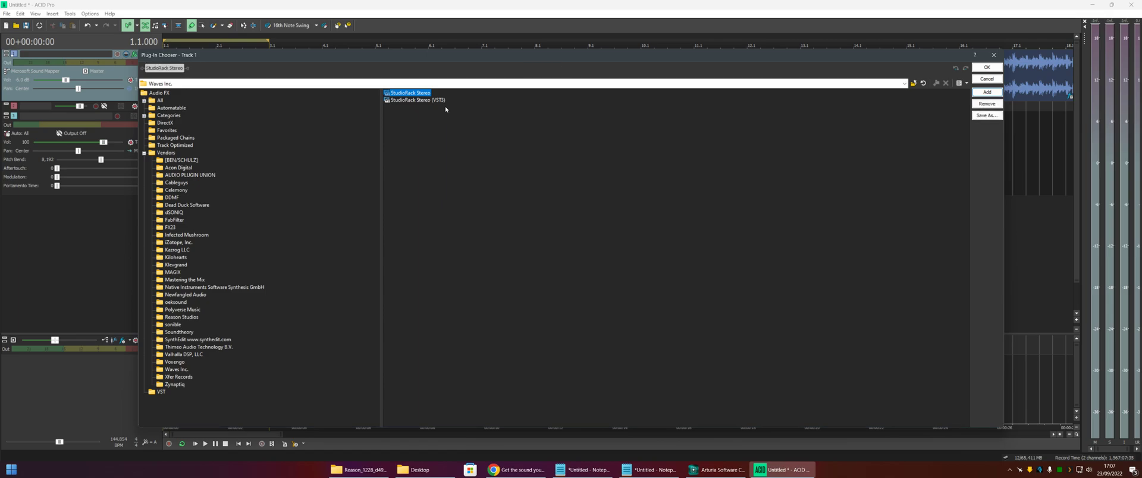
click(987, 67)
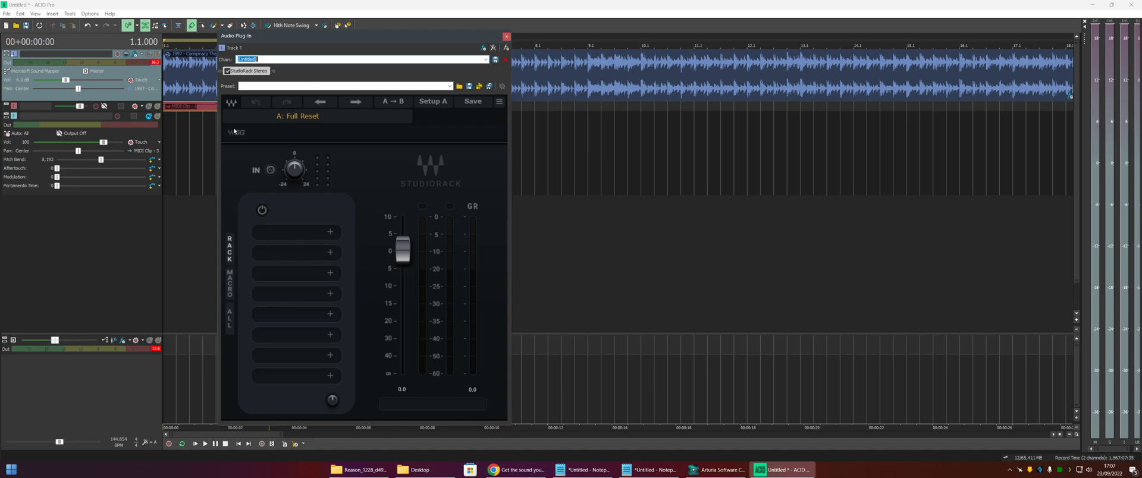
drag(308, 36, 427, 40)
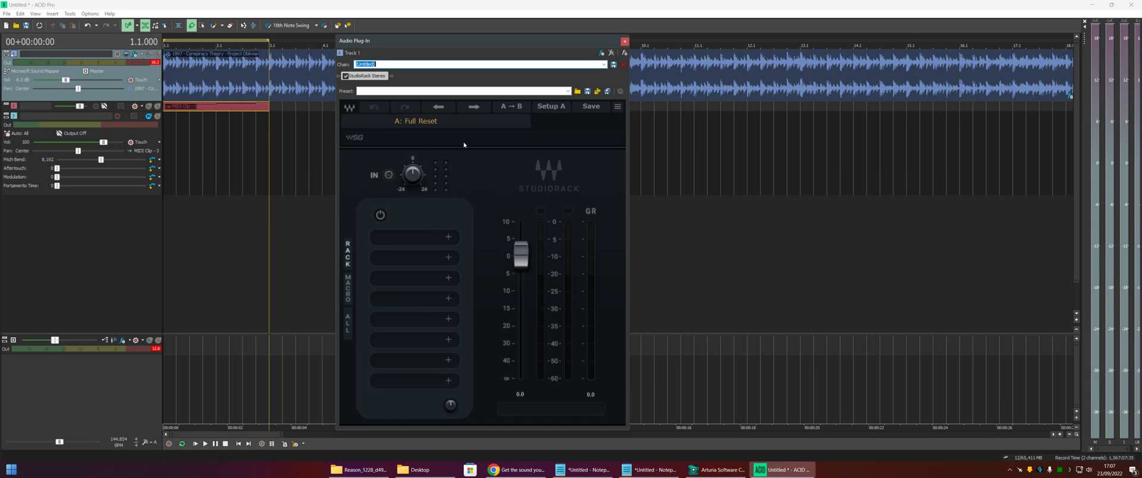
click(425, 128)
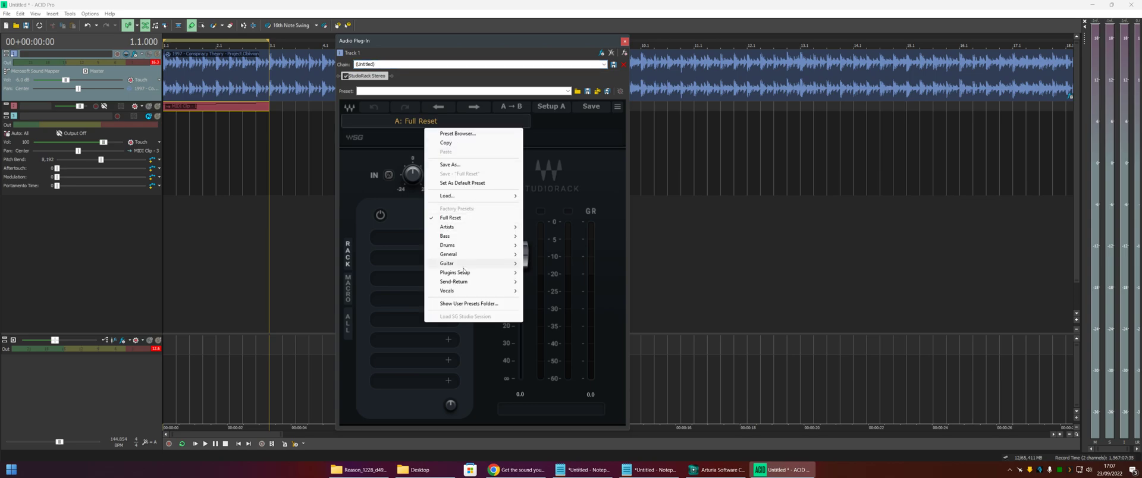
mouse_move(487, 257)
mouse_move(468, 228)
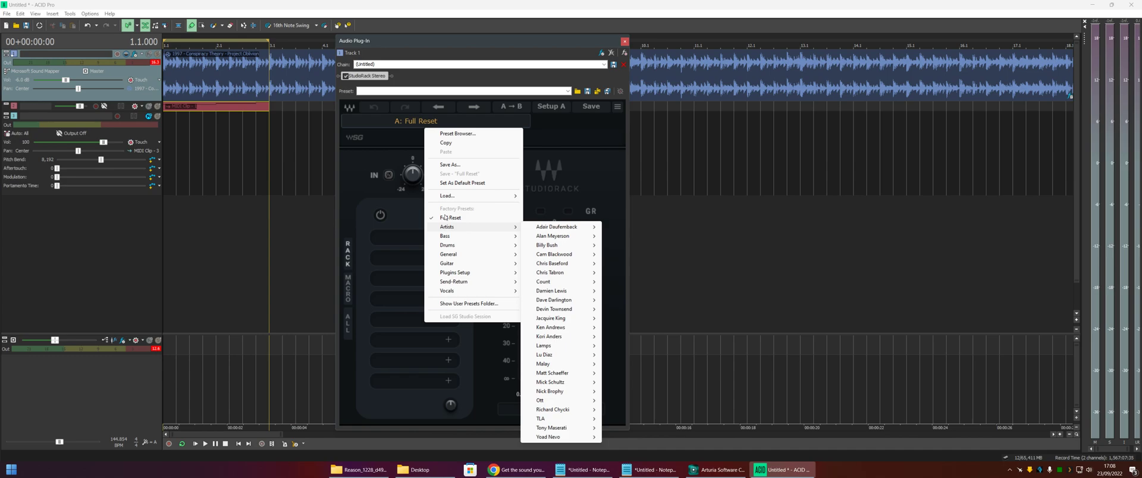
click(533, 122)
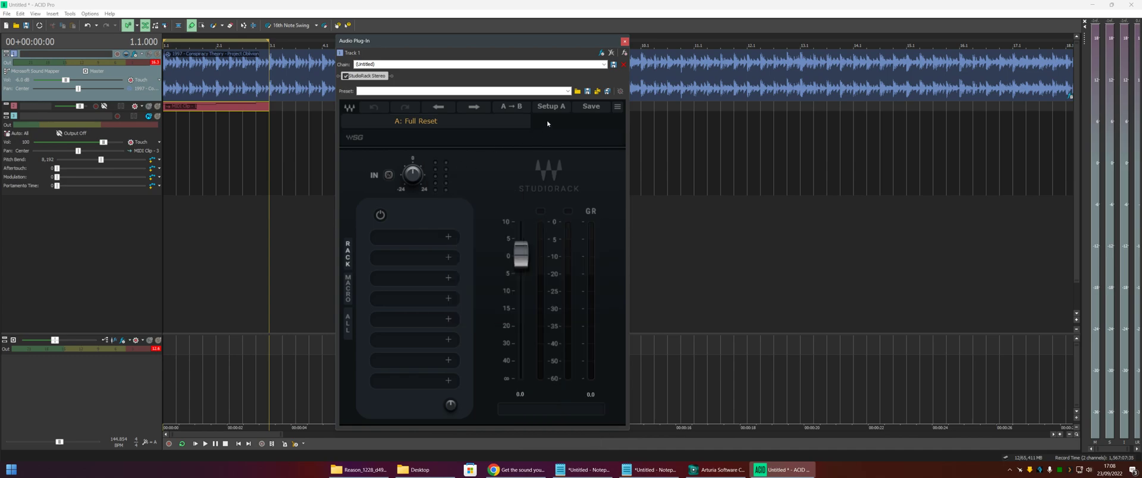
click(618, 107)
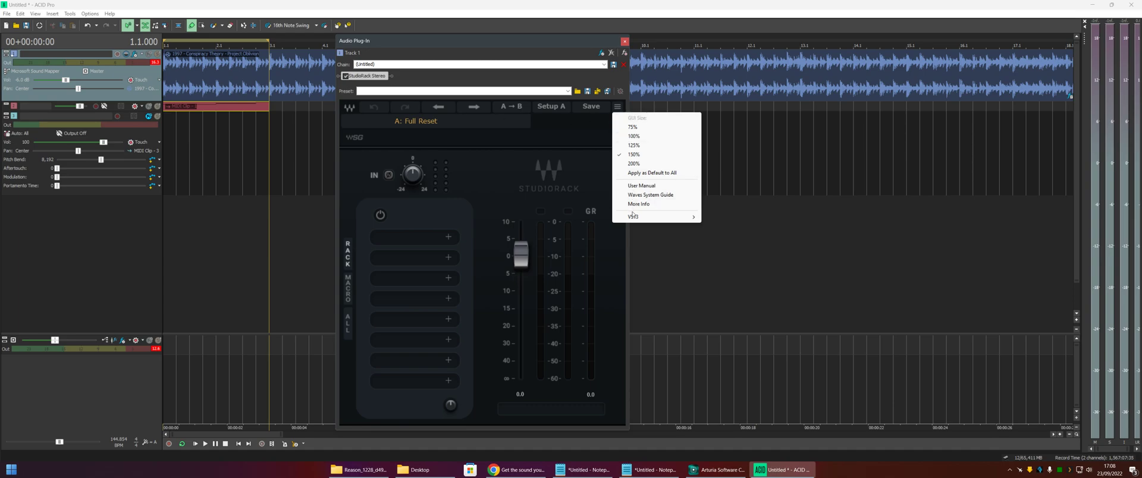
mouse_move(632, 218)
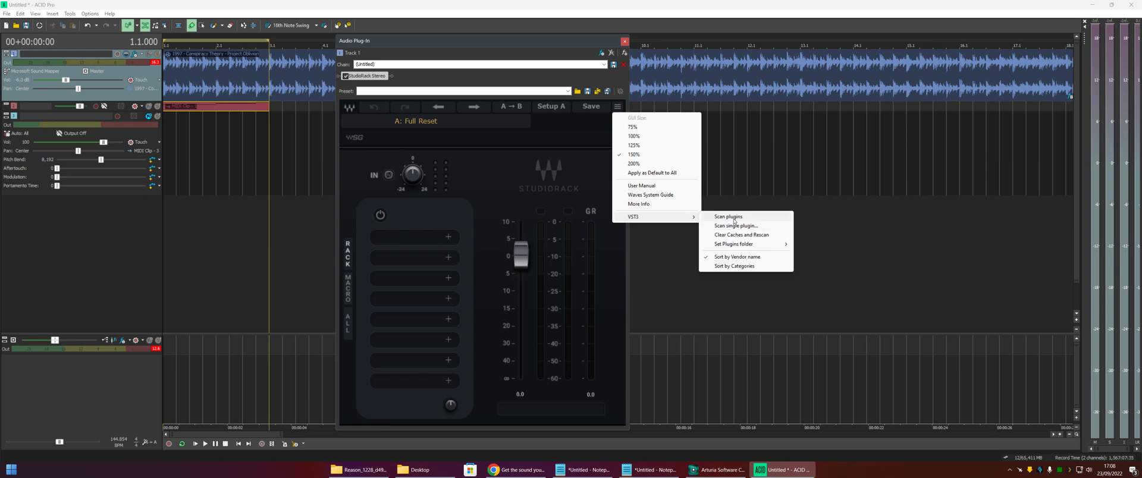
mouse_move(785, 251)
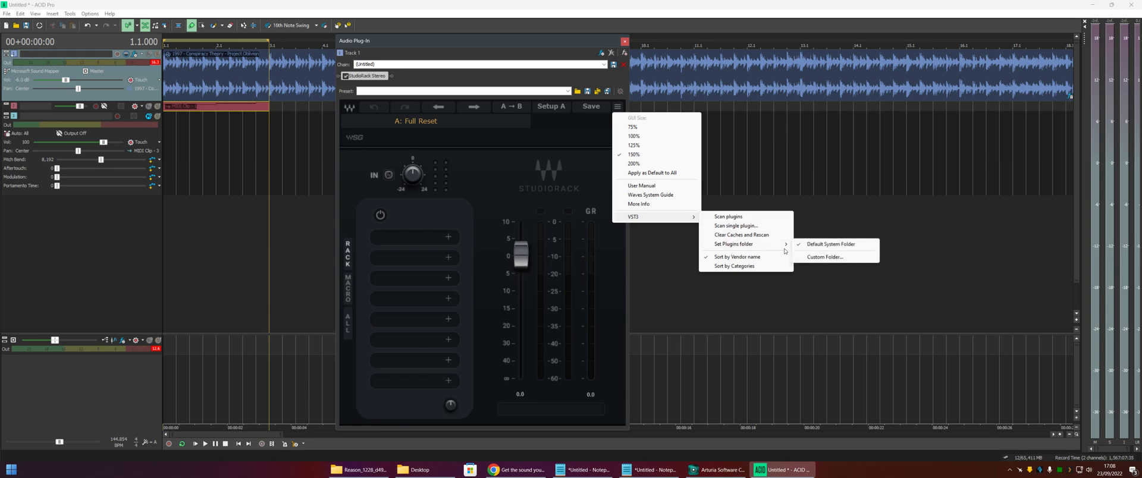
click(505, 170)
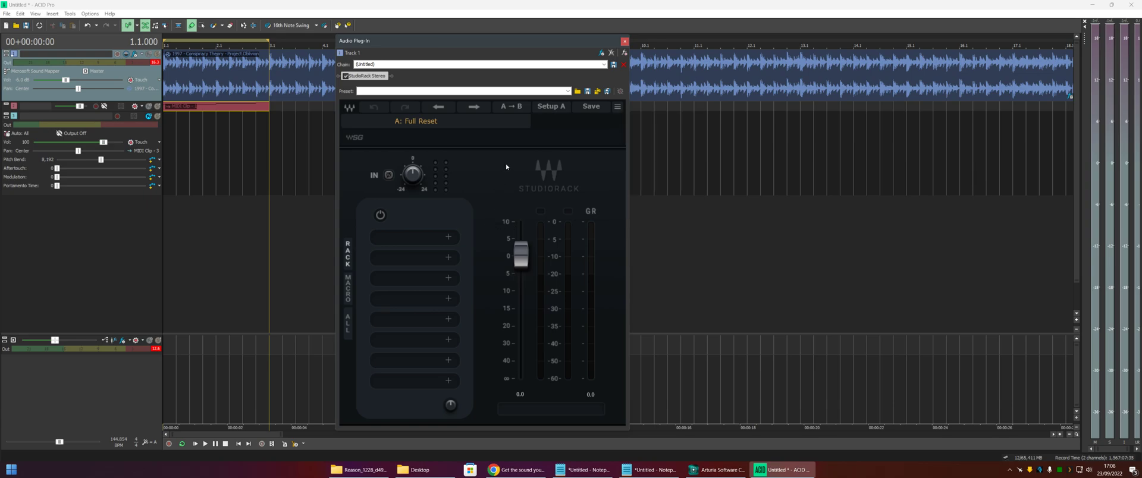
Switch StudioRack to the ALL view, showing the eight macro knobs beside the rack slots
click(353, 325)
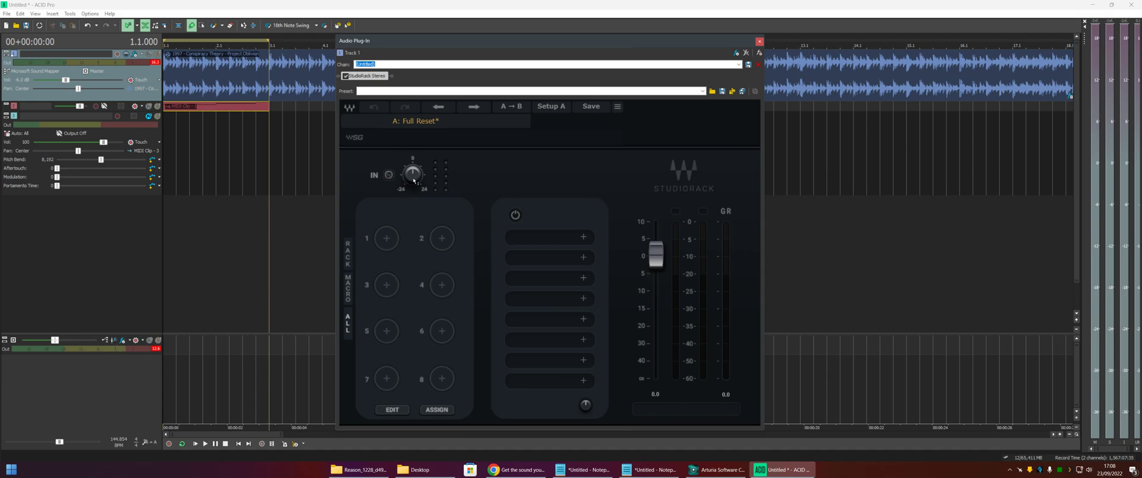
mouse_move(415, 177)
Show only StudioRack's rack and reset its output trim to 0
click(347, 255)
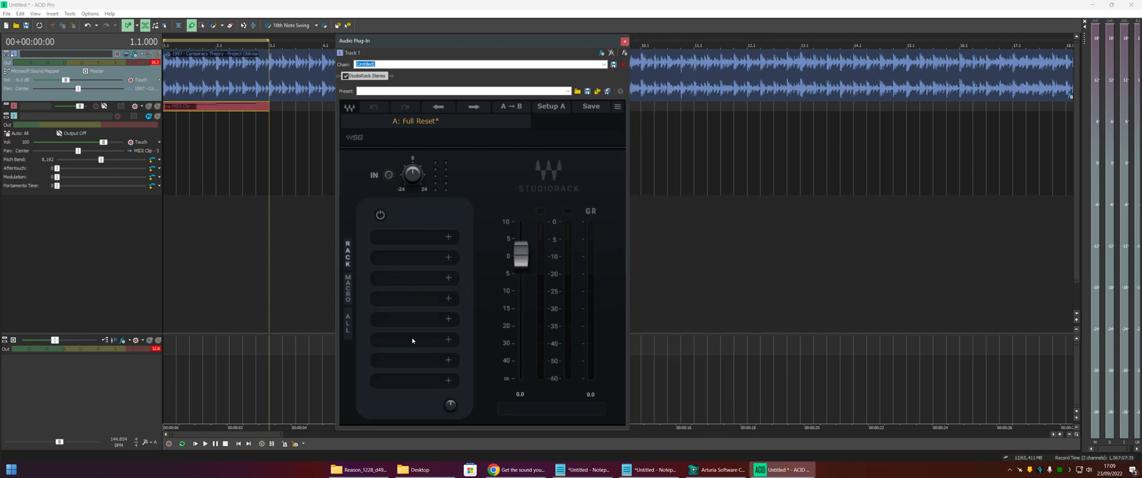
drag(451, 409, 451, 413)
double_click(451, 409)
text(0)
Lower StudioRack's input gain to about -3.5
drag(415, 177, 414, 180)
drag(411, 177, 411, 171)
drag(443, 41, 437, 40)
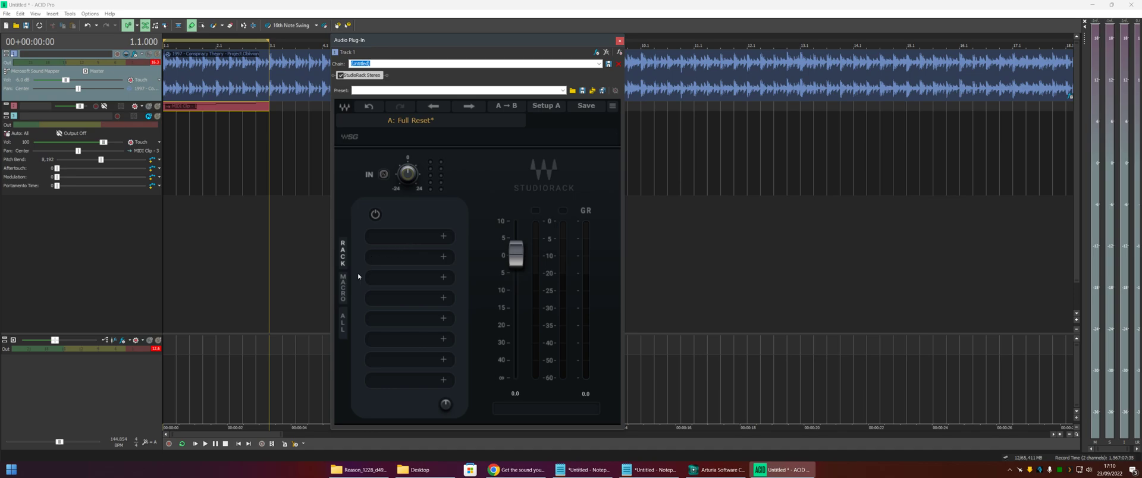
Load Kilohearts Snap Heap into the first rack slot with the user preset dj multipass4
click(400, 241)
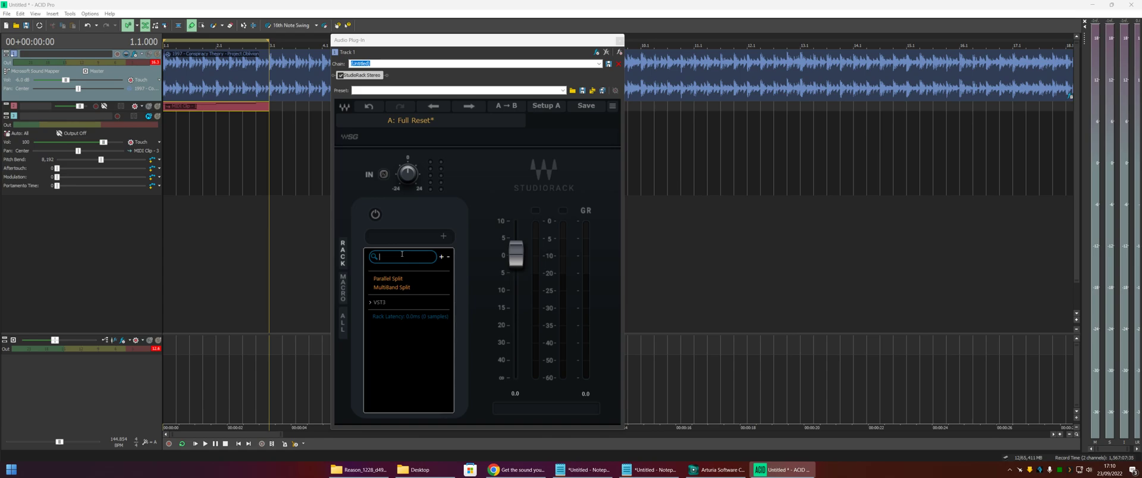
text(snap)
click(400, 290)
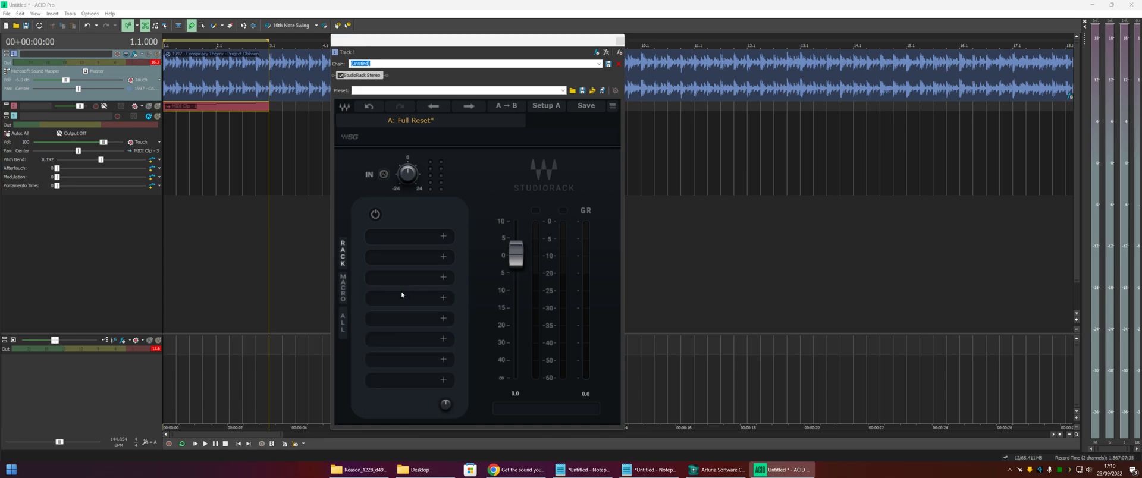
click(581, 170)
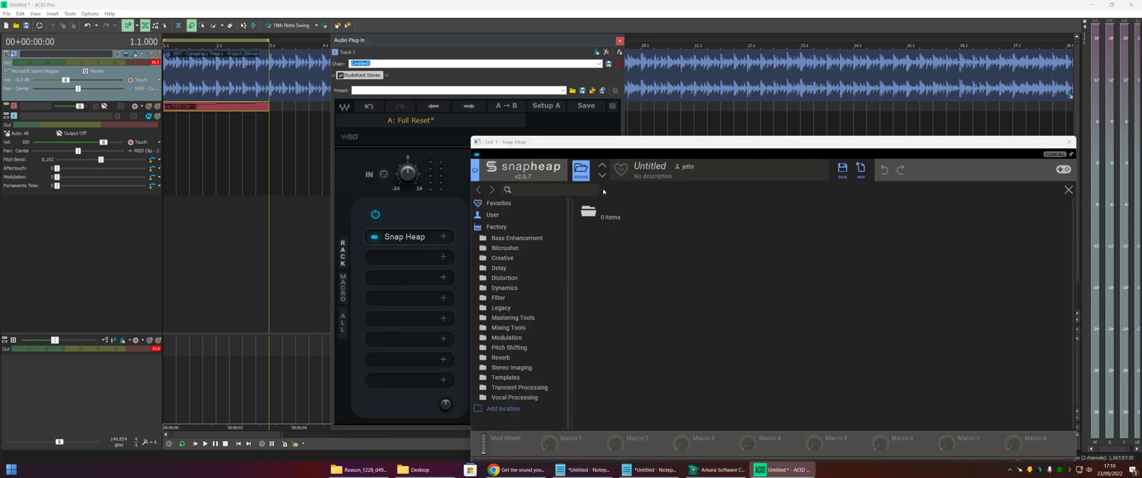
click(493, 214)
double_click(615, 265)
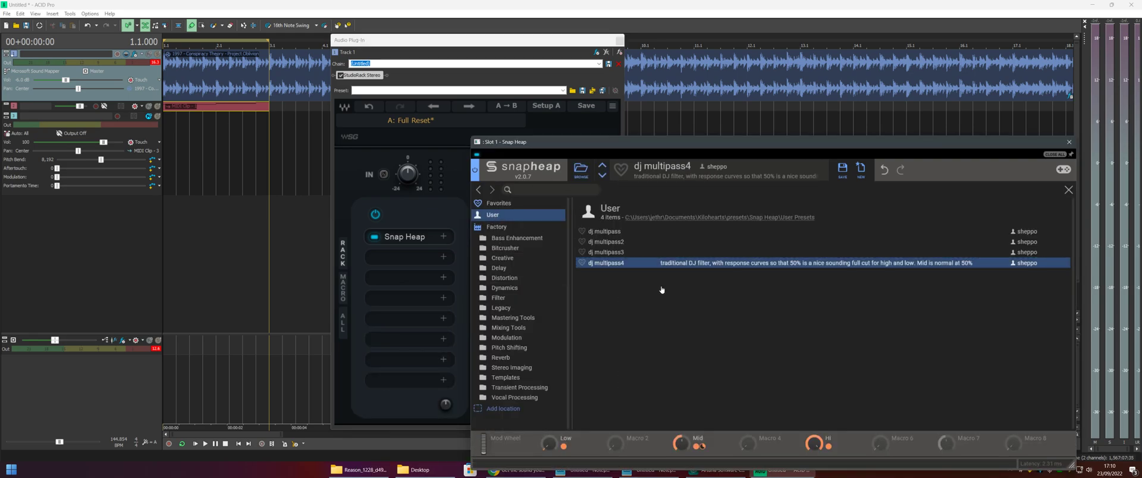
mouse_move(630, 142)
mouse_down()
mouse_move(578, 113)
mouse_move(634, 146)
mouse_up()
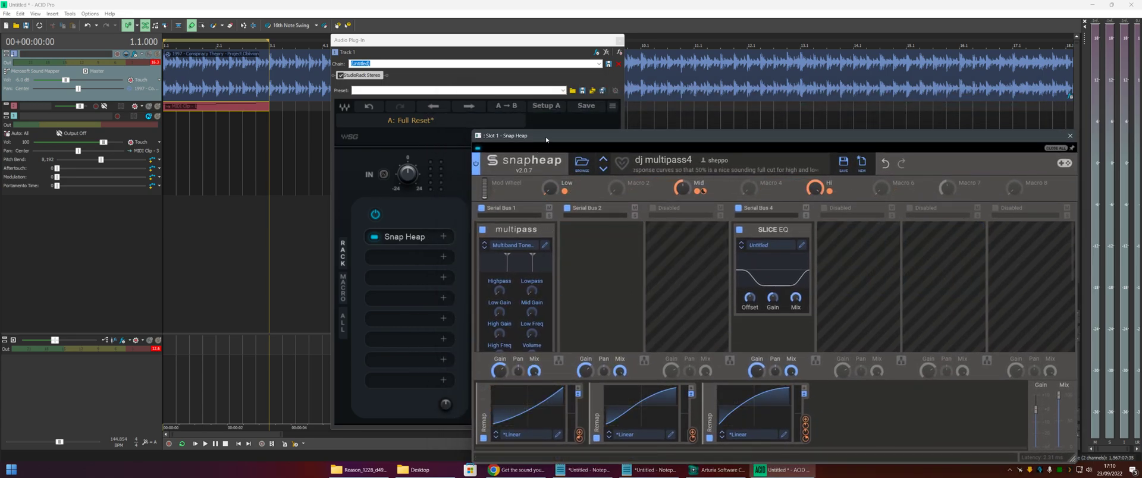
drag(543, 138, 499, 98)
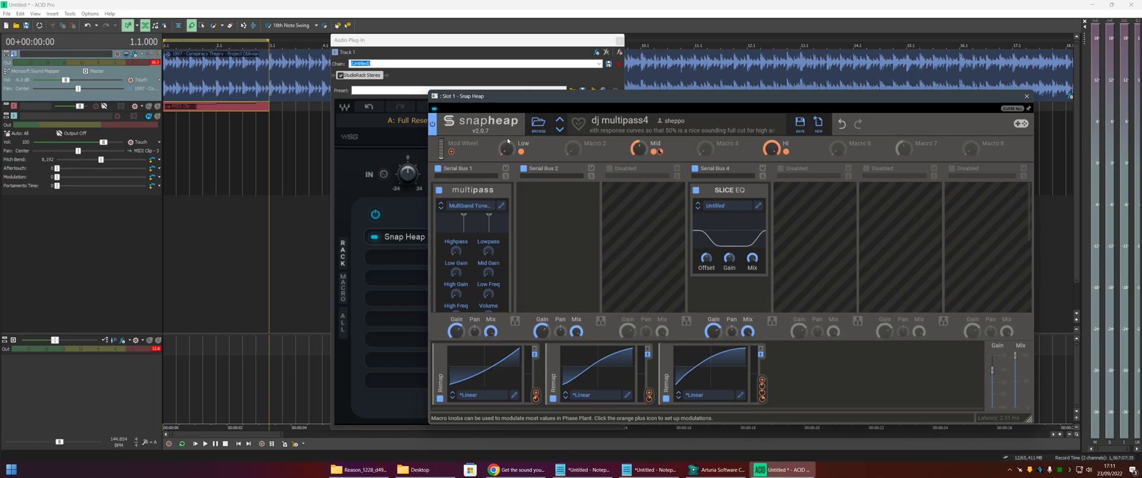
mouse_move(640, 150)
mouse_move(496, 155)
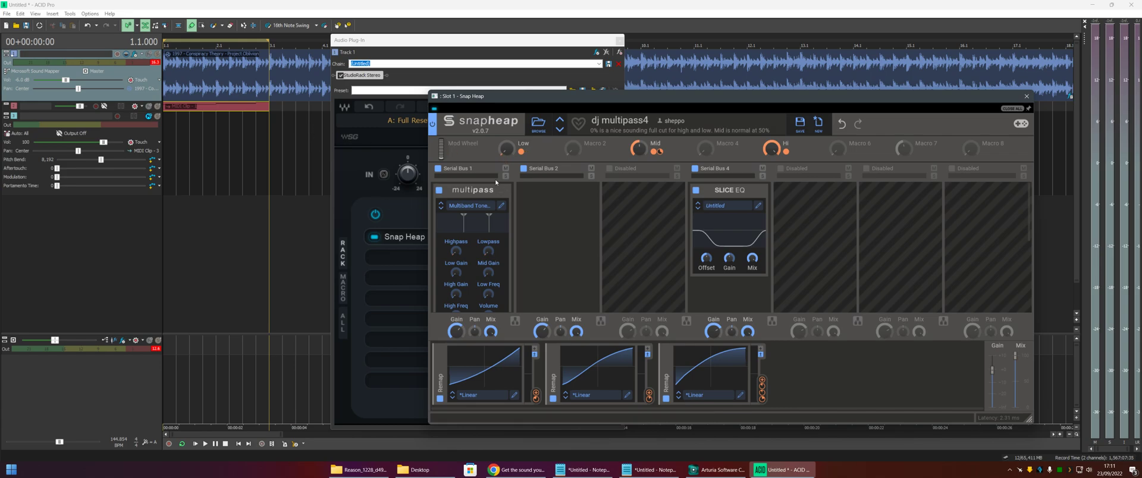
Close Snap Heap and map its 1: Low control to StudioRack's first macro
click(1027, 95)
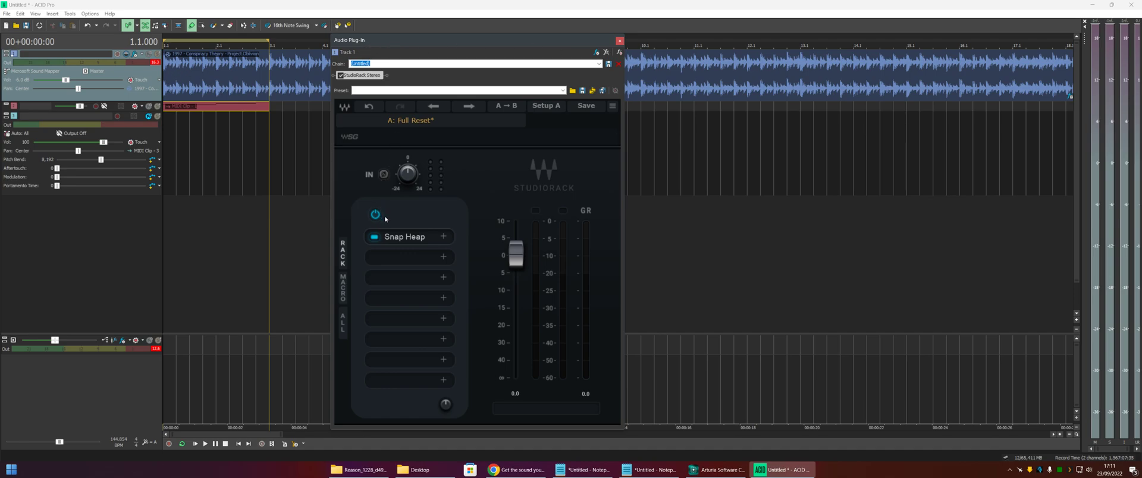
click(342, 290)
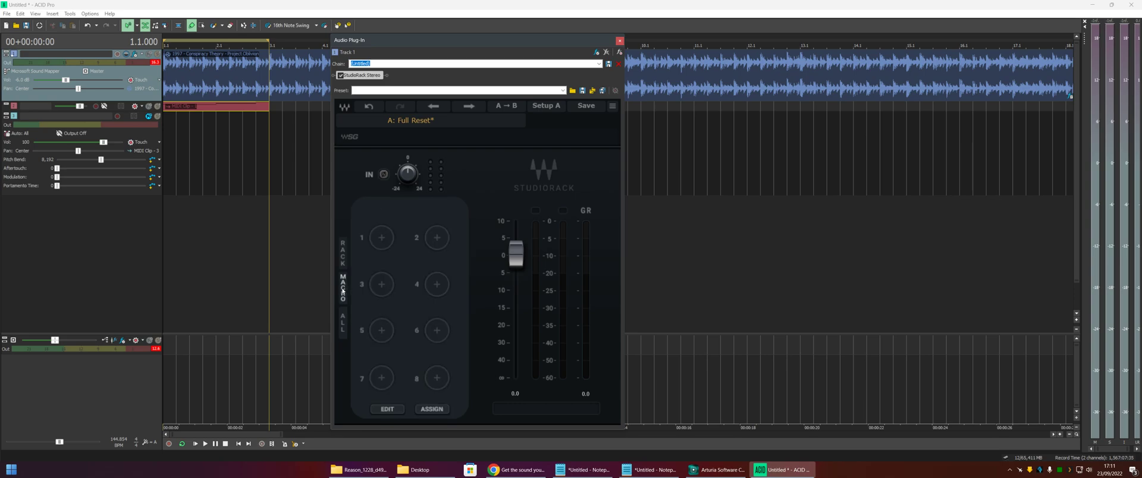
click(389, 239)
mouse_move(426, 265)
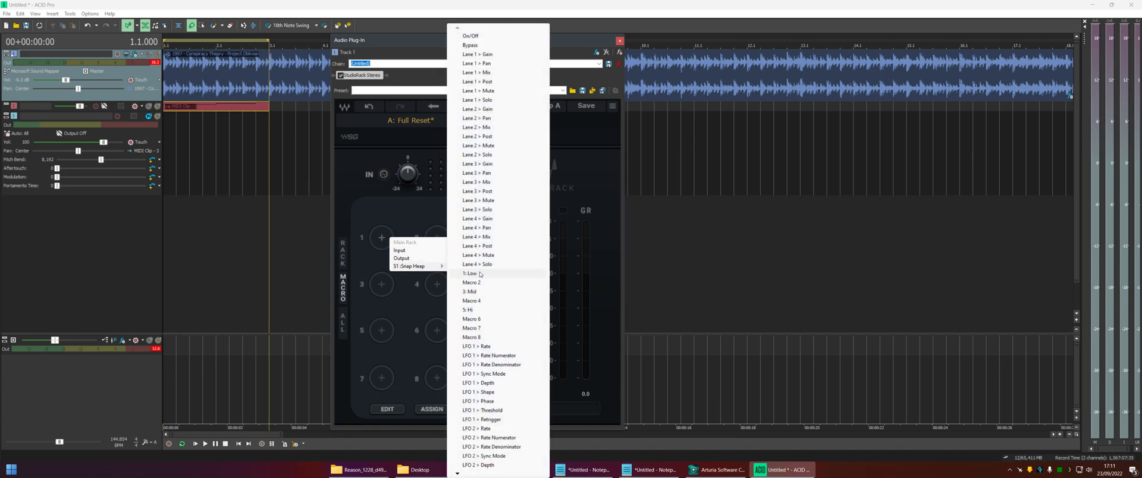
click(480, 274)
Map Snap Heap's 3: Mid and 5: Hi to the second and third macros
click(444, 244)
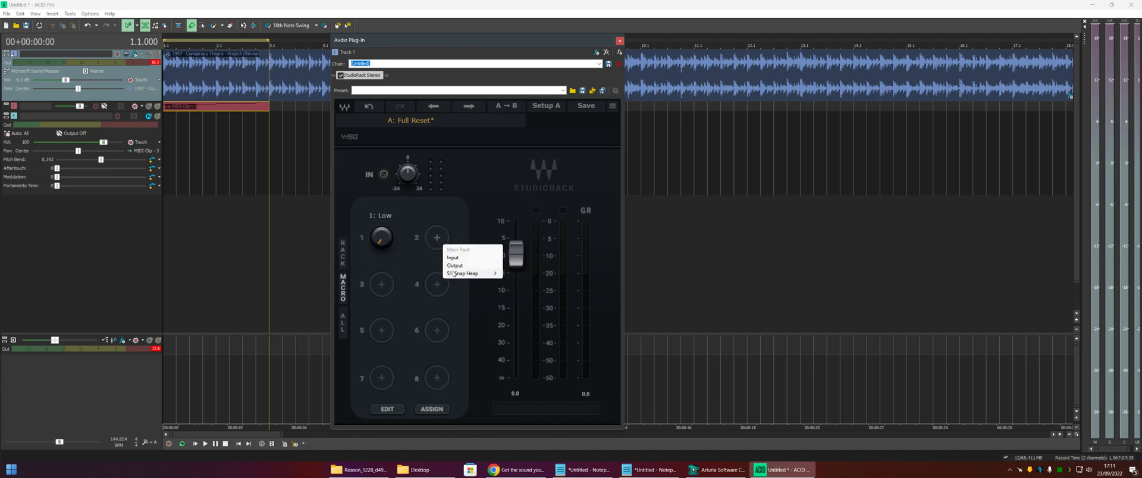
mouse_move(454, 274)
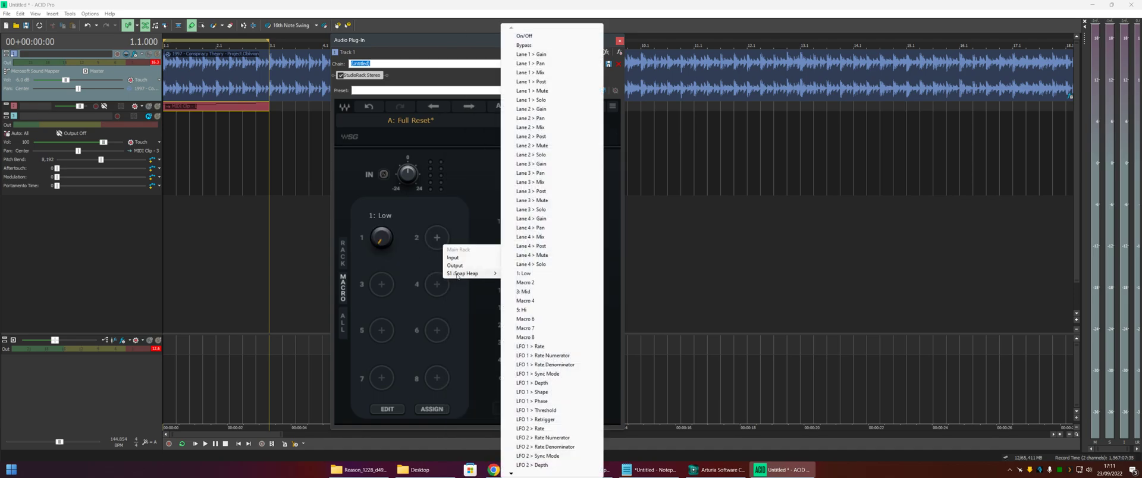
click(534, 292)
right_click(381, 280)
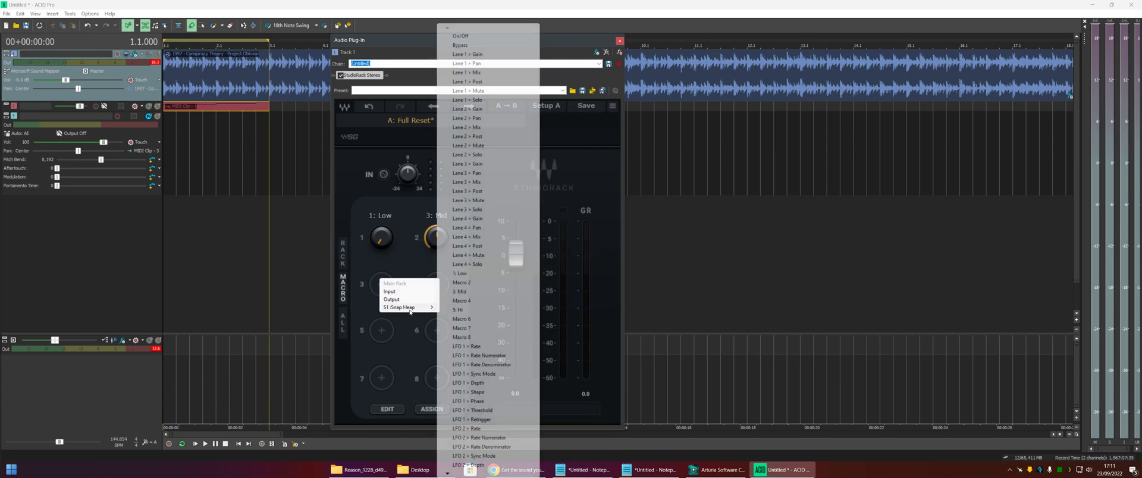
click(482, 310)
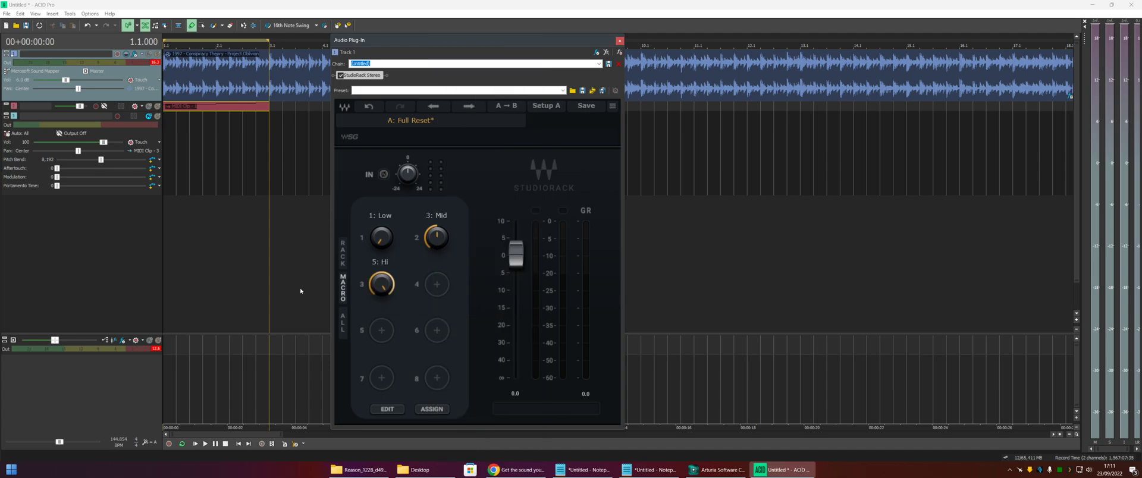
Review the macro assignments in the EDIT overview, then close it
click(387, 410)
drag(409, 117, 364, 174)
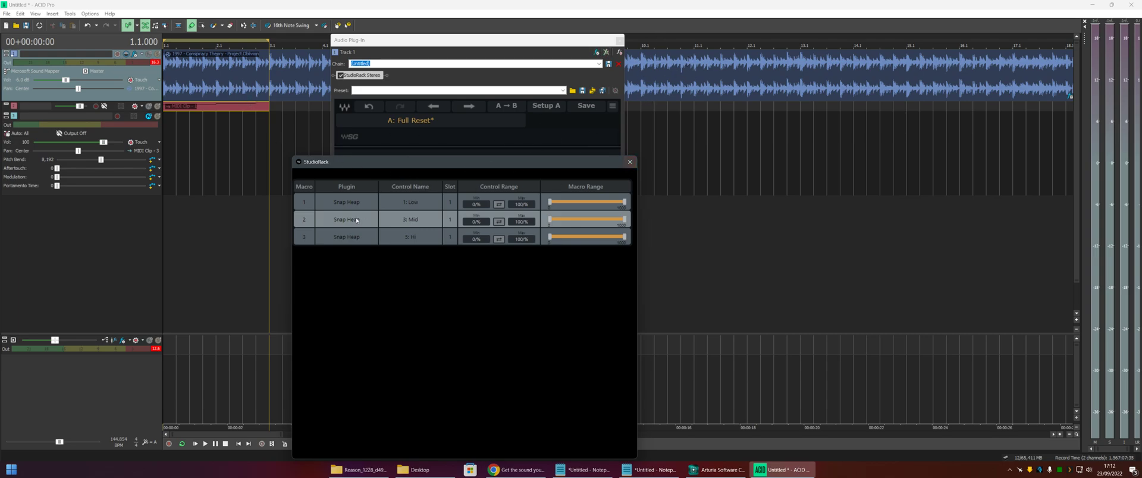
click(630, 162)
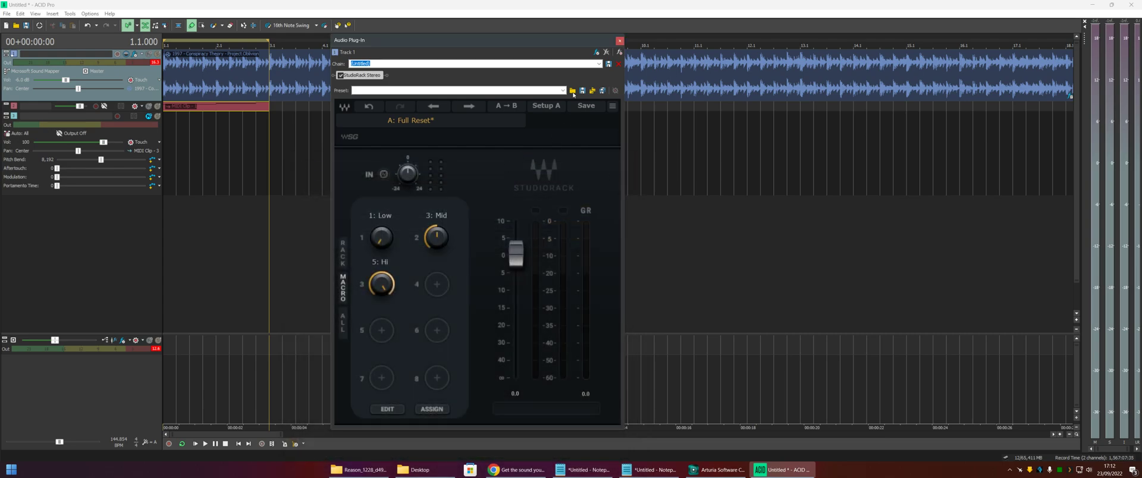
Enable Macro1, Macro2 and Macro3 for automation in the FX Automation Chooser, leaving Macro4 off
click(620, 52)
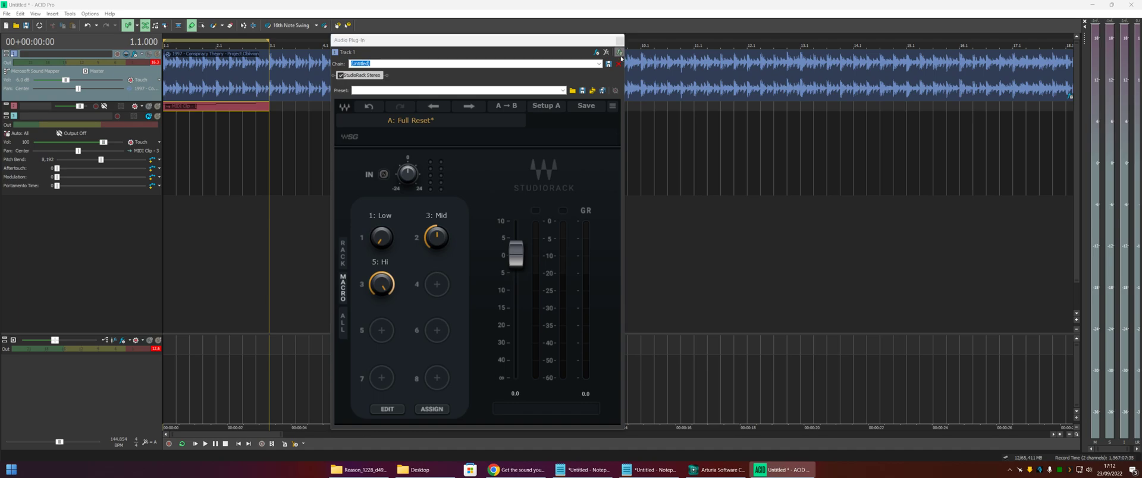
click(229, 107)
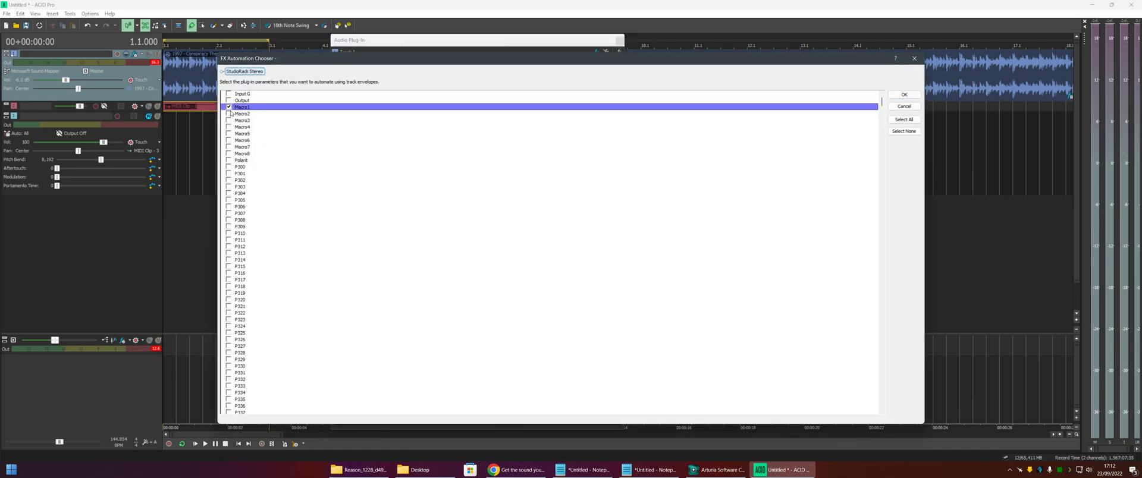
click(229, 113)
click(229, 127)
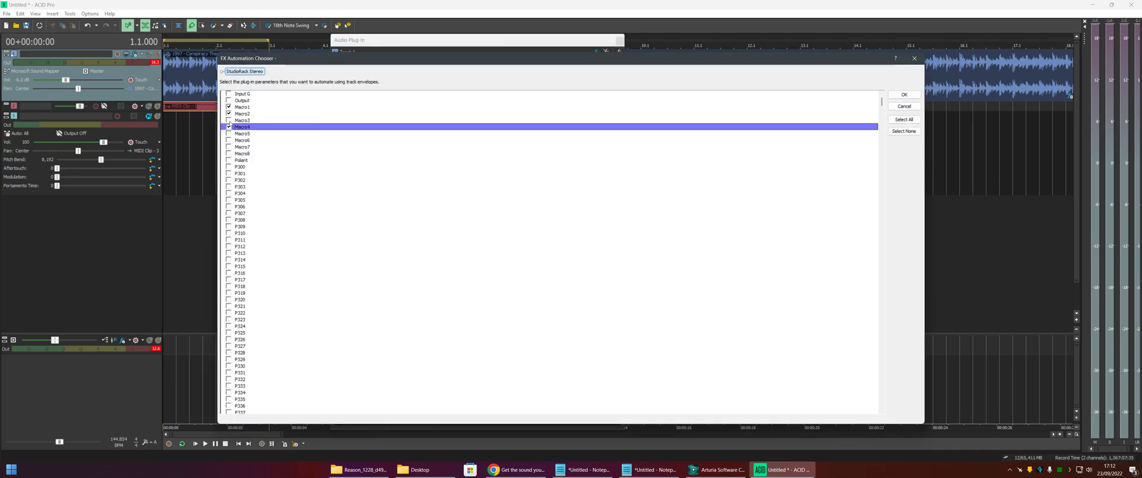
click(229, 120)
click(229, 127)
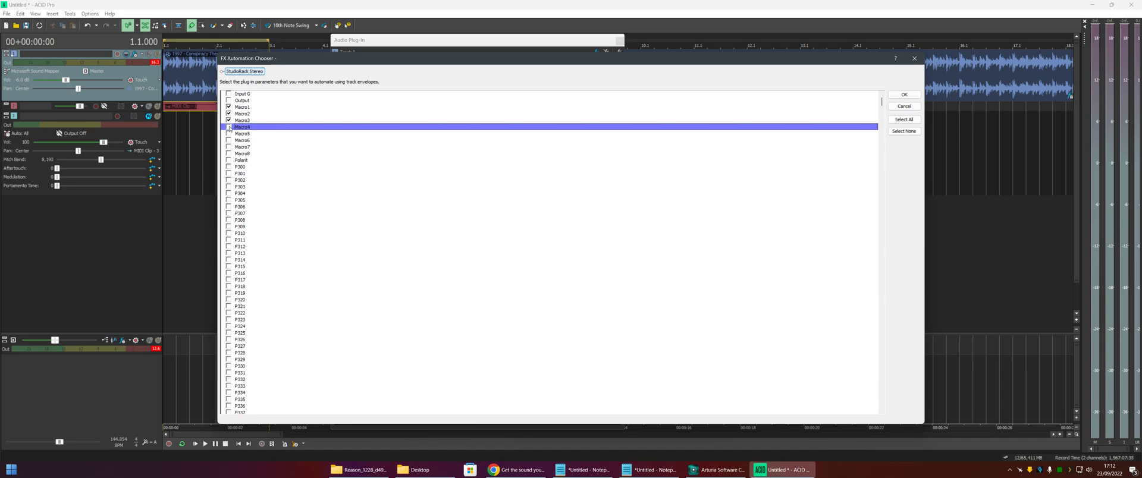
click(904, 94)
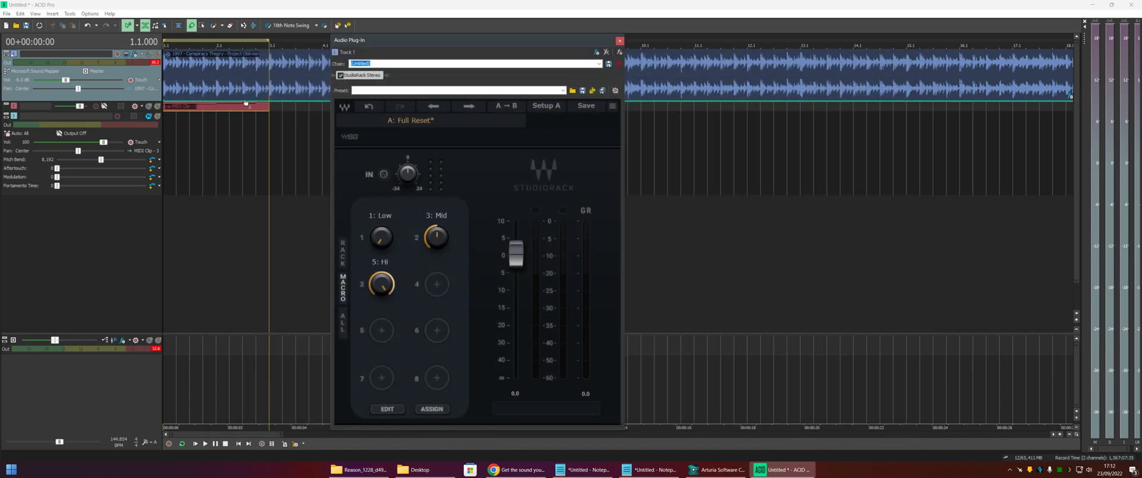
Raise the Macro3 envelope and open Snap Heap's window from StudioRack's ALL view
drag(244, 102, 250, 68)
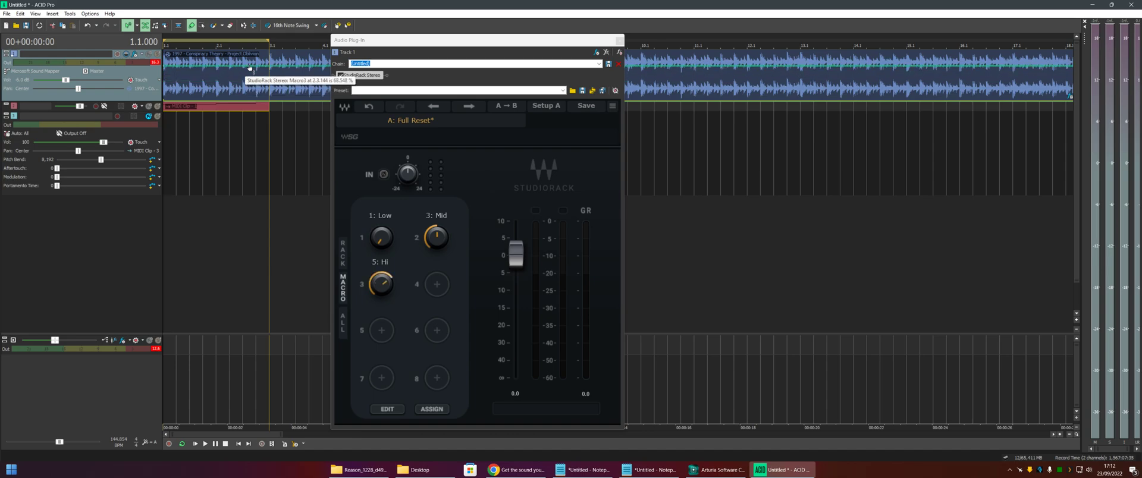
click(457, 286)
click(344, 322)
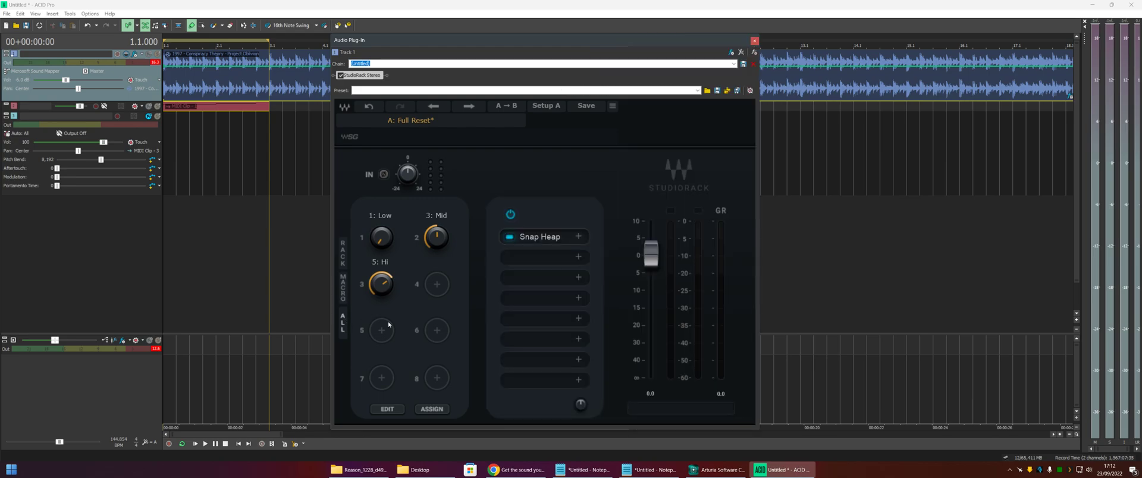
click(555, 242)
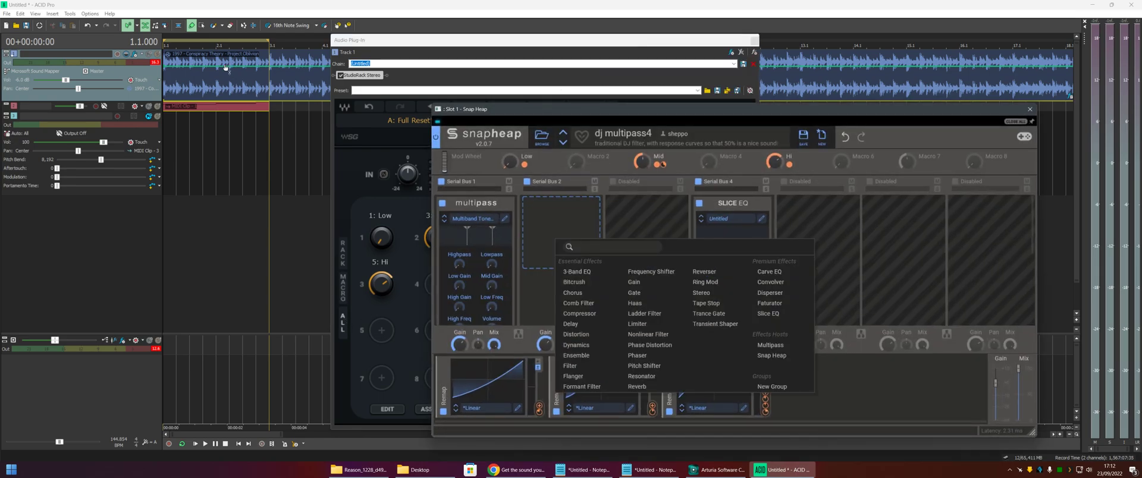
Set the Macro3 envelope to 100% and the Macro1 envelope to about 47%
click(228, 69)
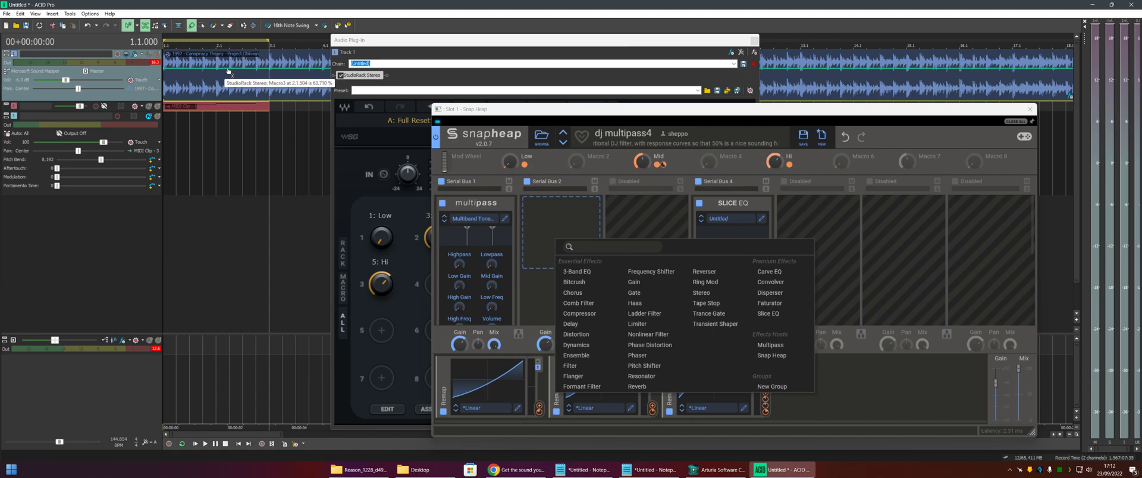
drag(228, 69, 227, 75)
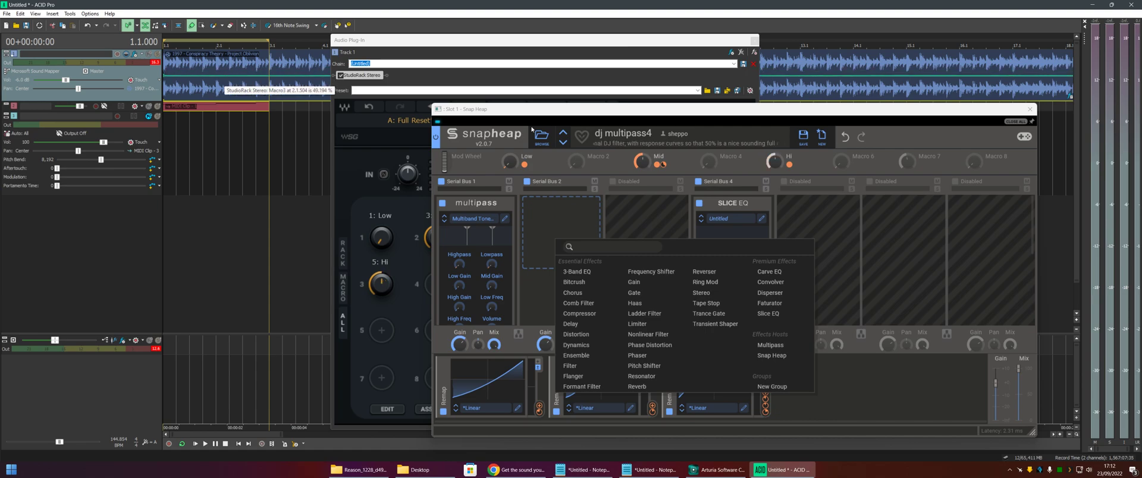
click(213, 75)
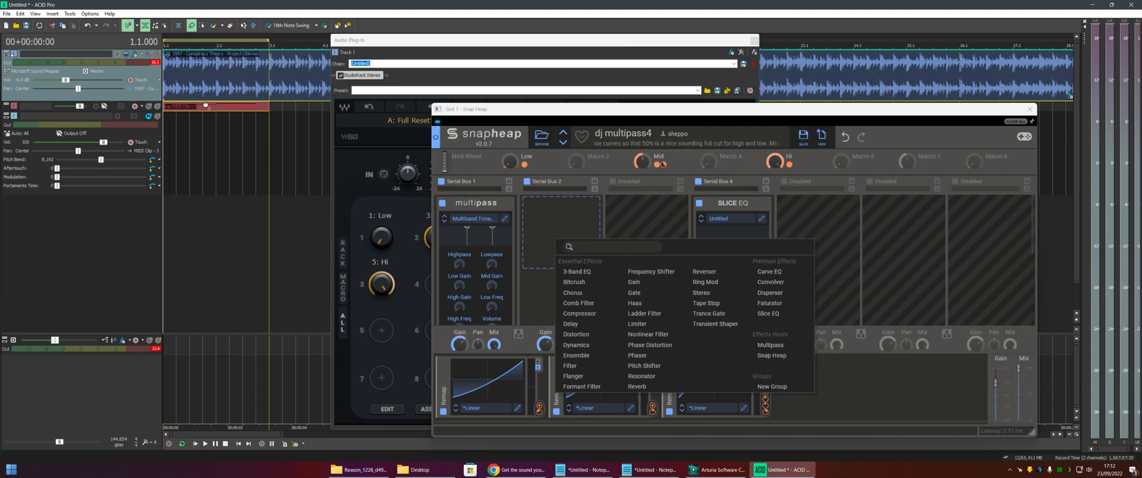
mouse_move(212, 78)
mouse_down()
mouse_move(211, 98)
mouse_move(211, 87)
mouse_up()
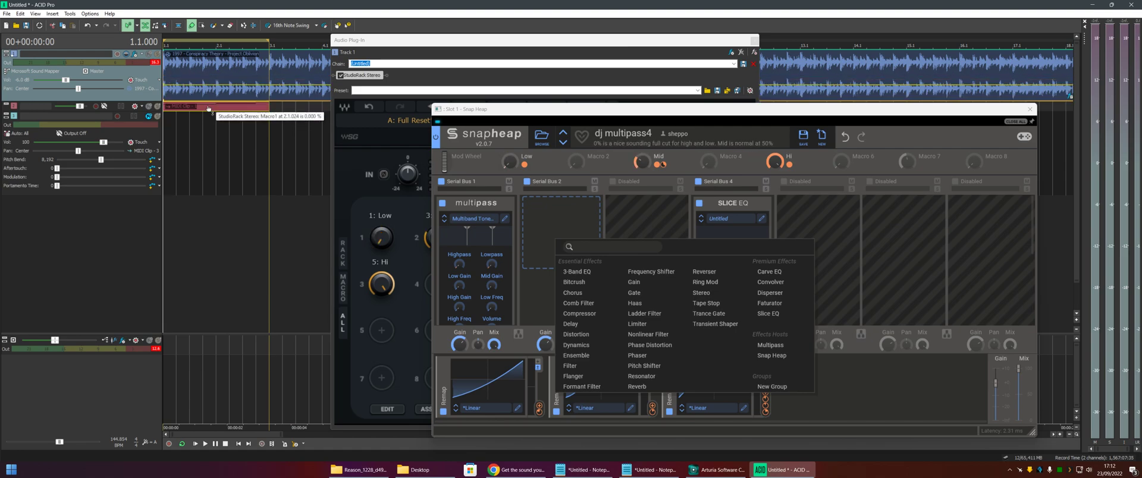
click(165, 87)
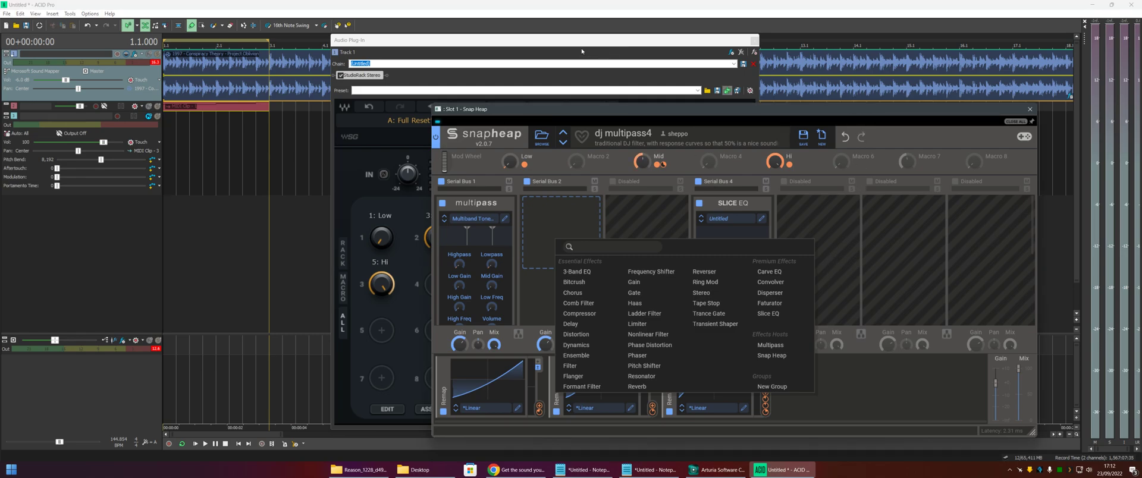
Close Snap Heap, move the playhead to 1.2.000 and switch StudioRack to the RACK view
click(1030, 109)
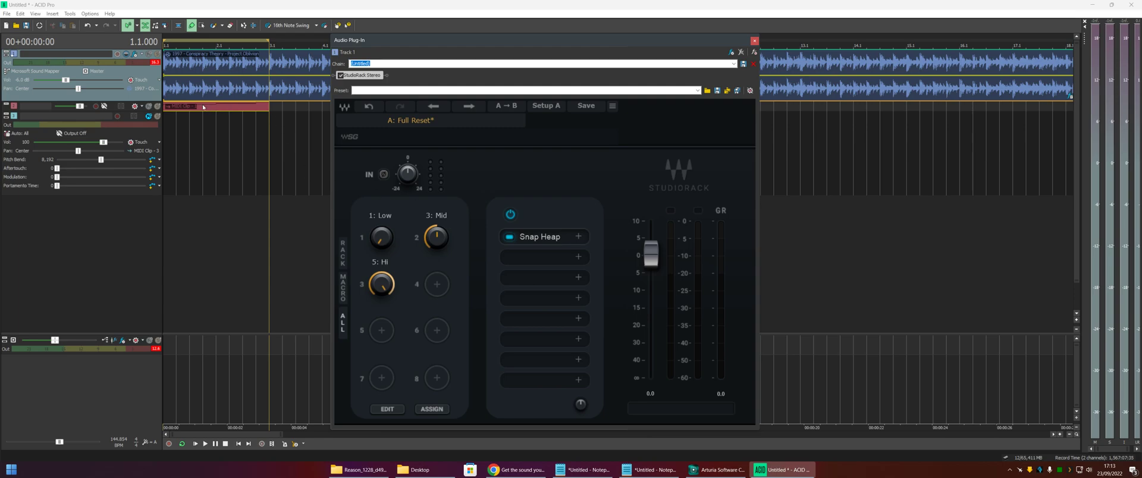
click(183, 94)
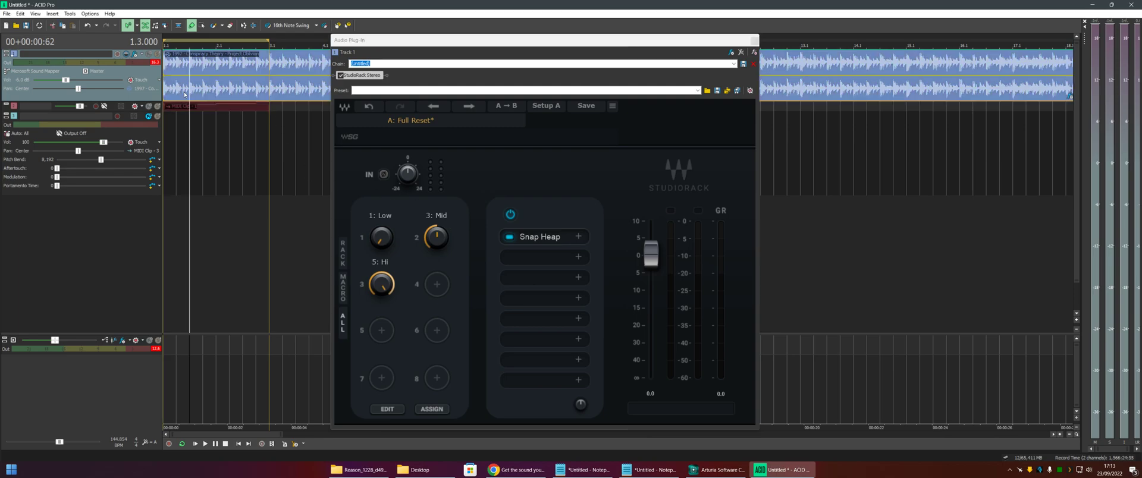
click(177, 95)
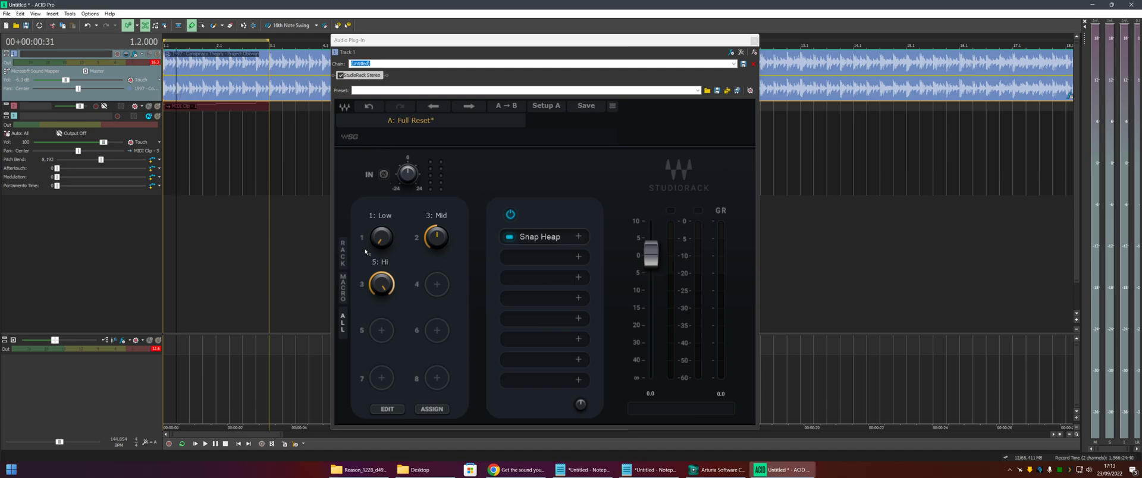
click(348, 257)
click(343, 253)
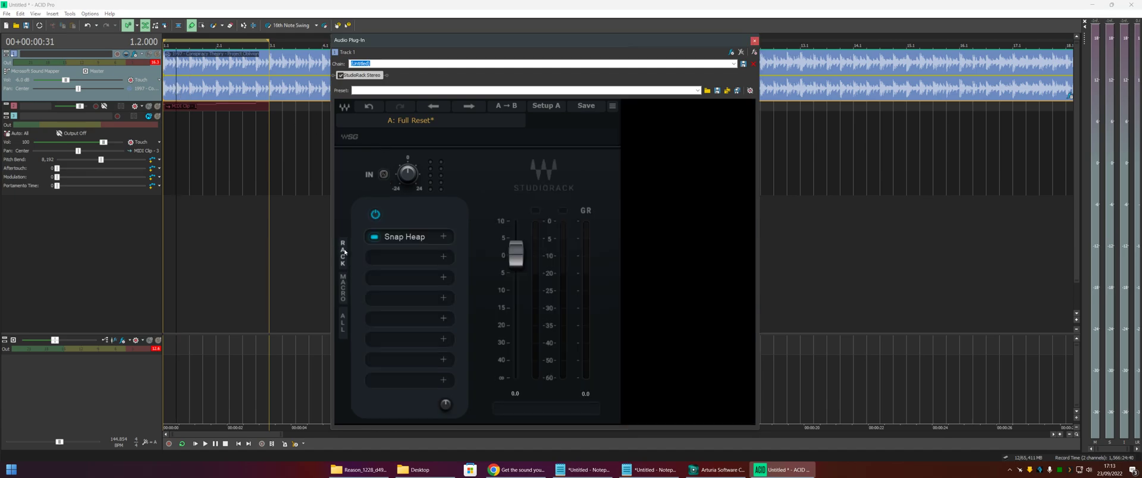
Insert a Parallel Split and a MultiBand Split into the StudioRack rack
click(383, 276)
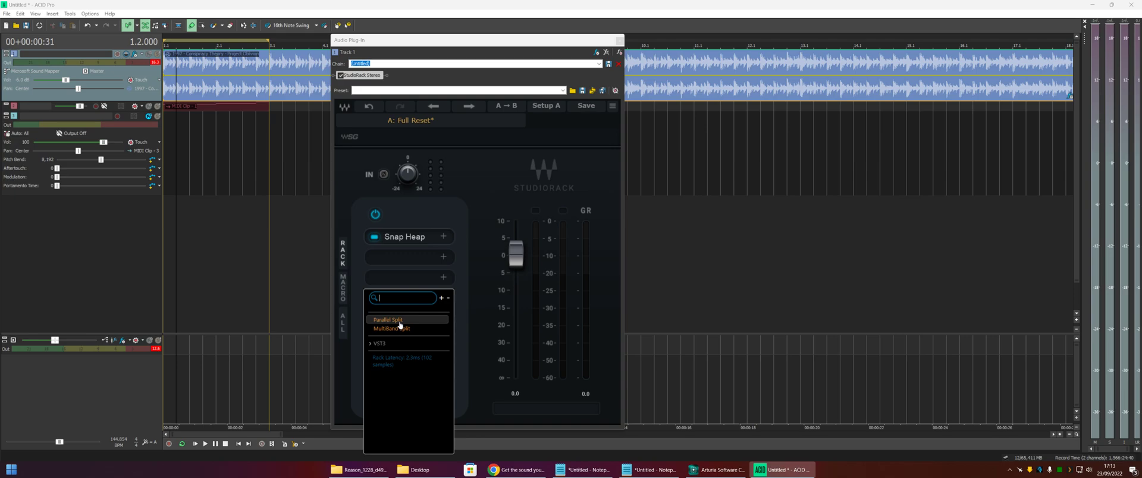
click(400, 320)
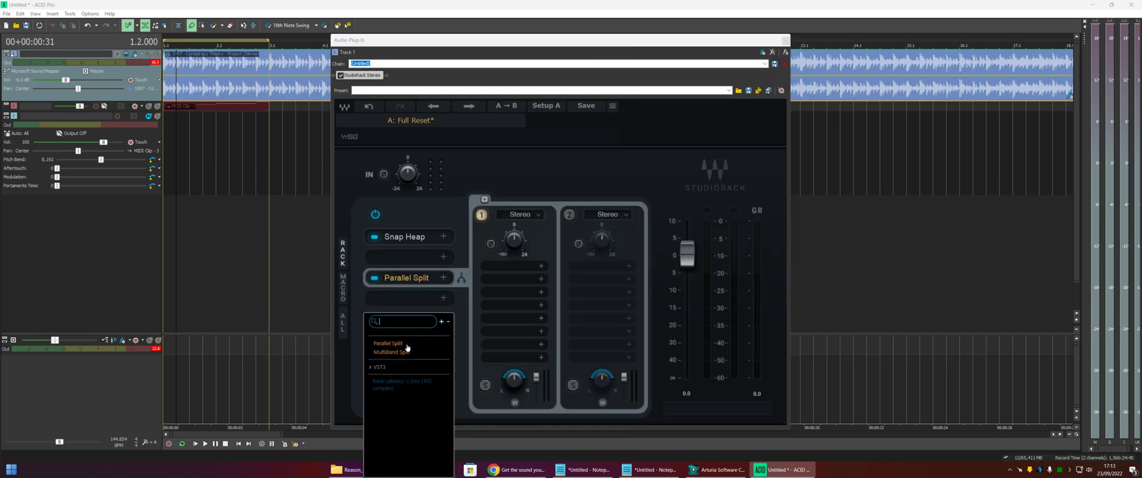
click(393, 352)
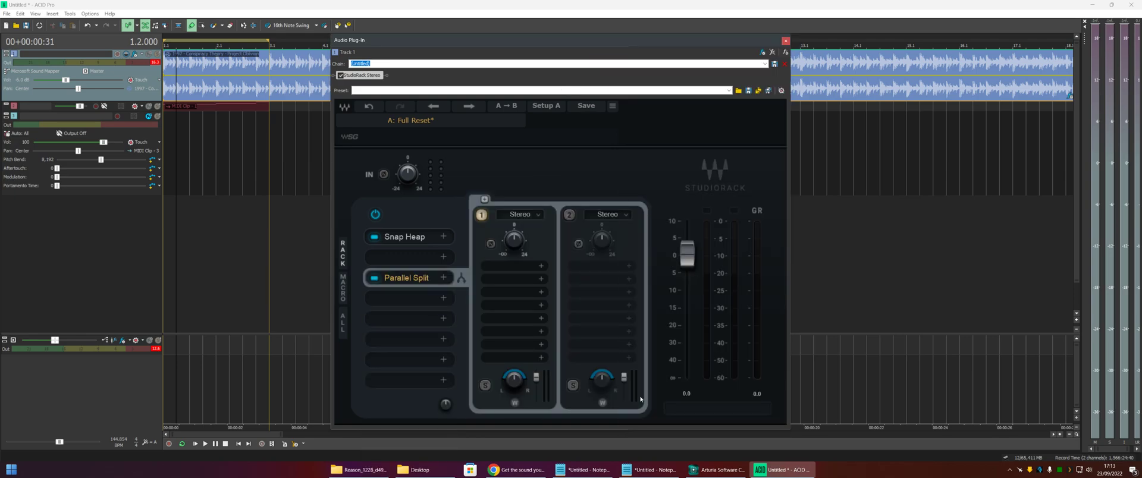
click(417, 286)
Keep the first chain on Stereo and add a third parallel chain
click(538, 216)
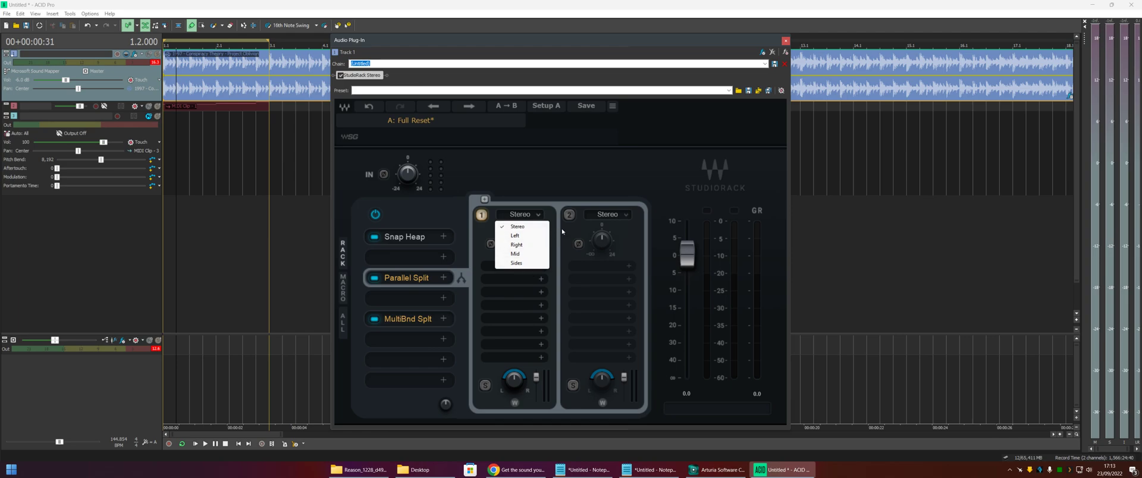
click(542, 261)
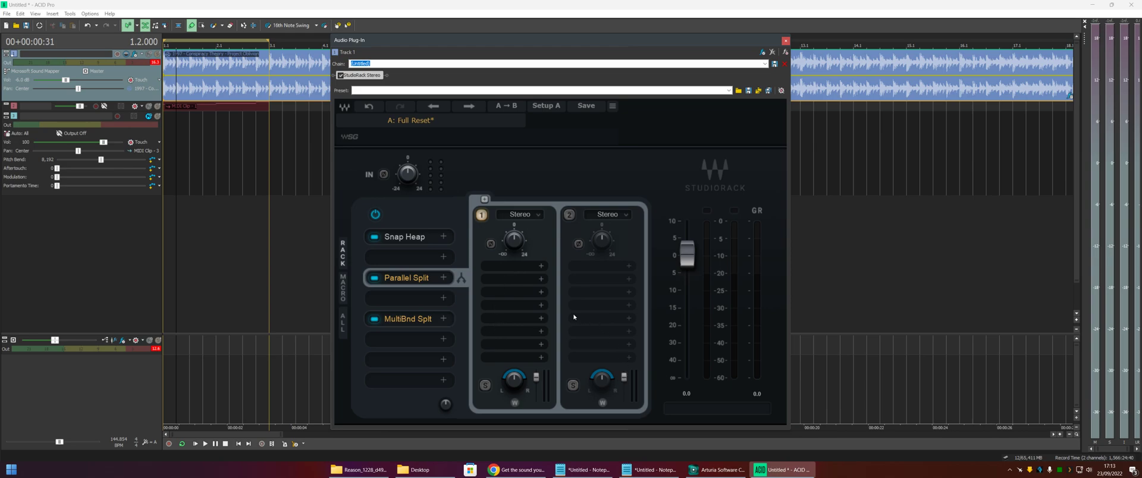
click(533, 213)
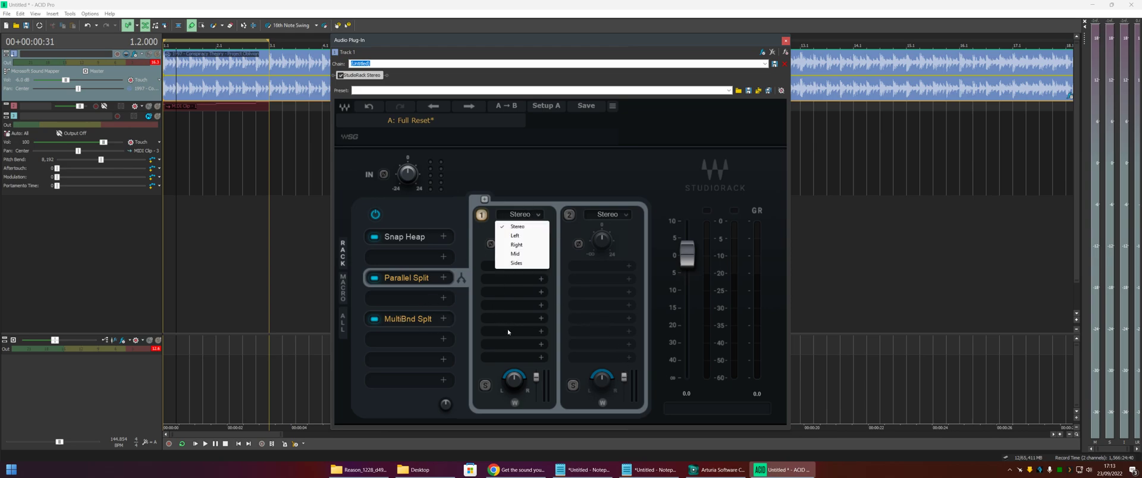
click(570, 235)
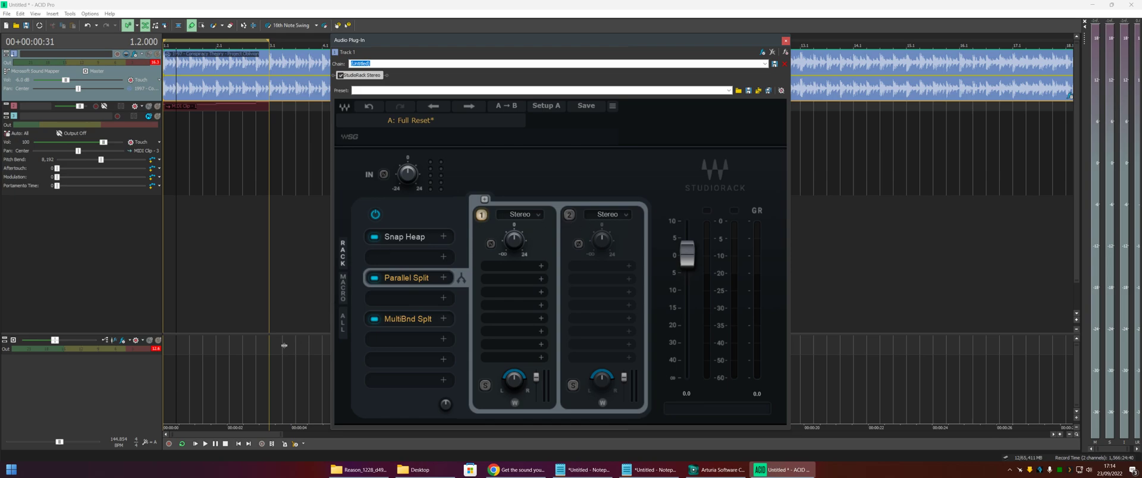
click(483, 200)
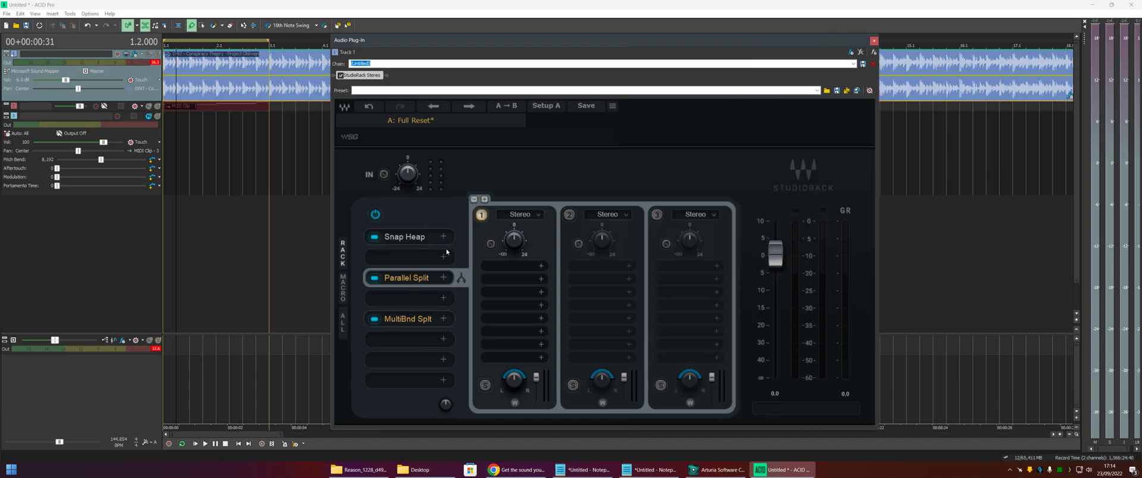
Collapse the Parallel Split and add three bands to the MultiBnd Split, crossing over at 92, 545, 4000 and 11071 Hz
click(422, 283)
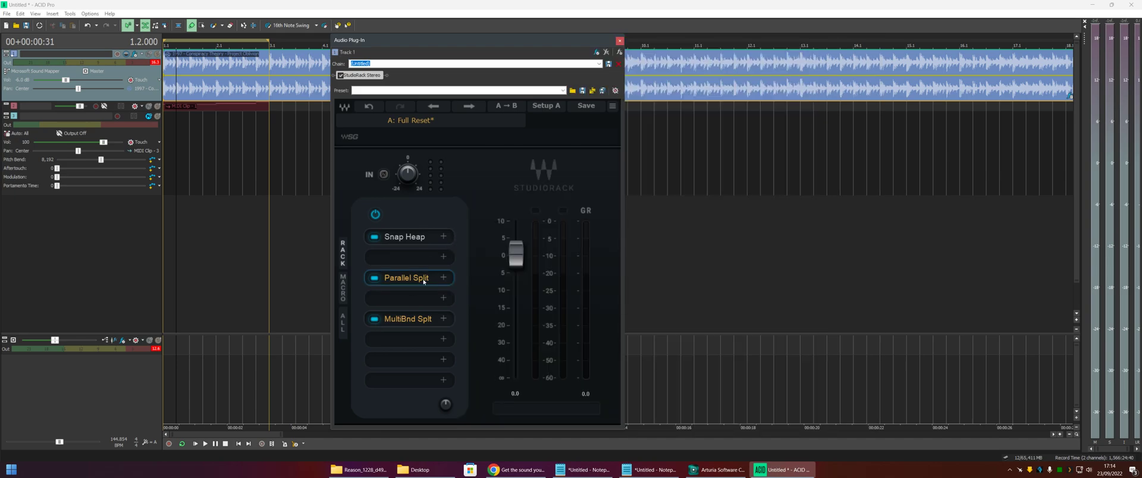
click(427, 325)
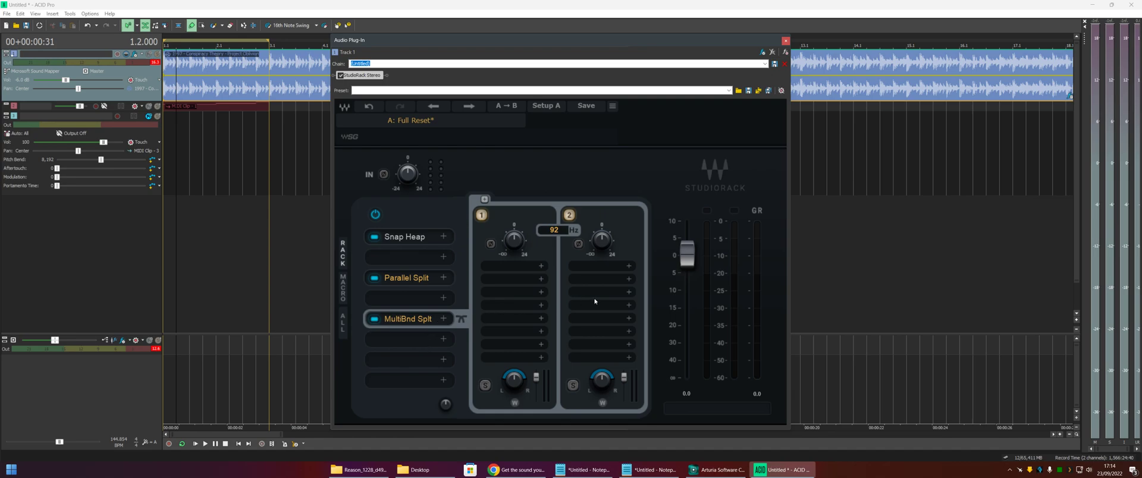
click(483, 200)
click(484, 200)
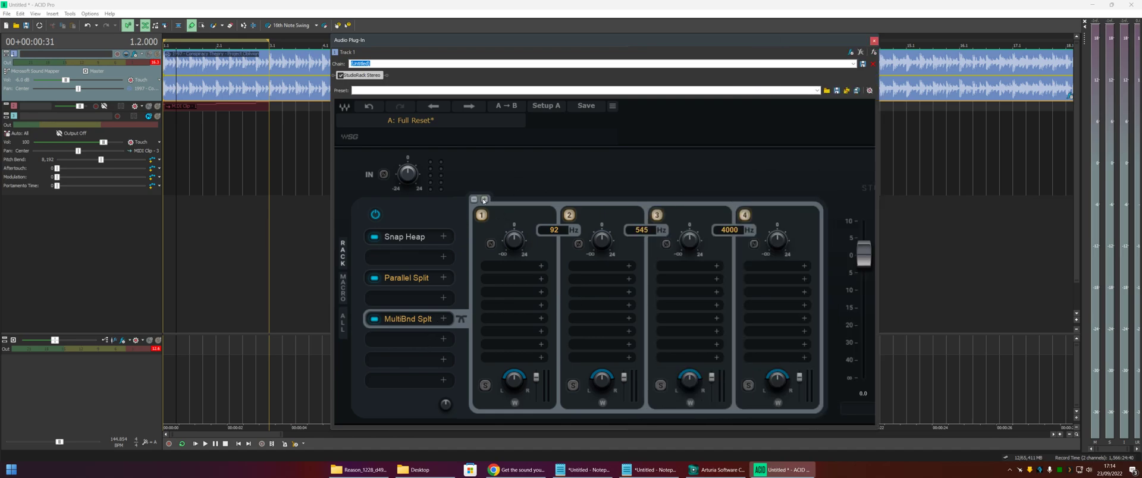
click(483, 201)
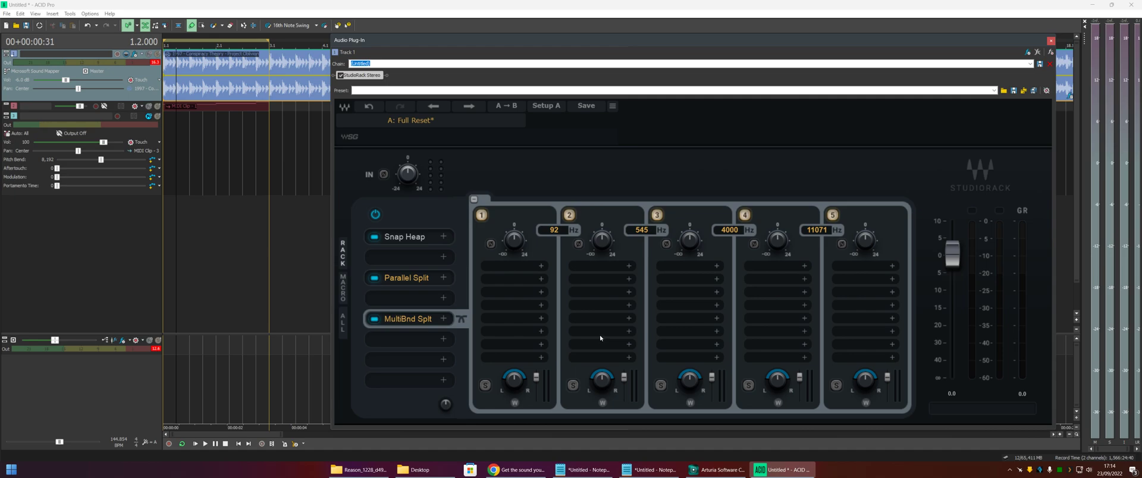
click(173, 219)
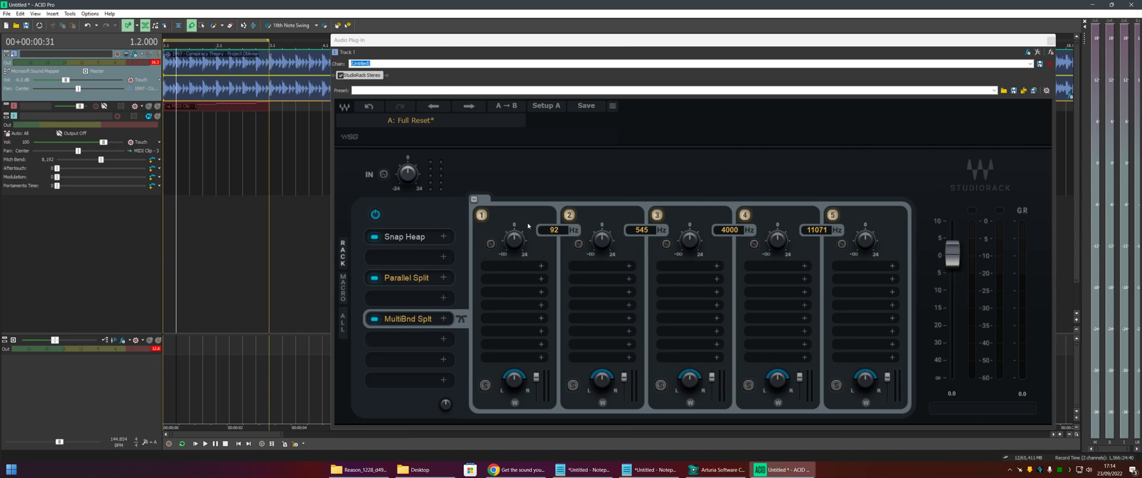
click(516, 404)
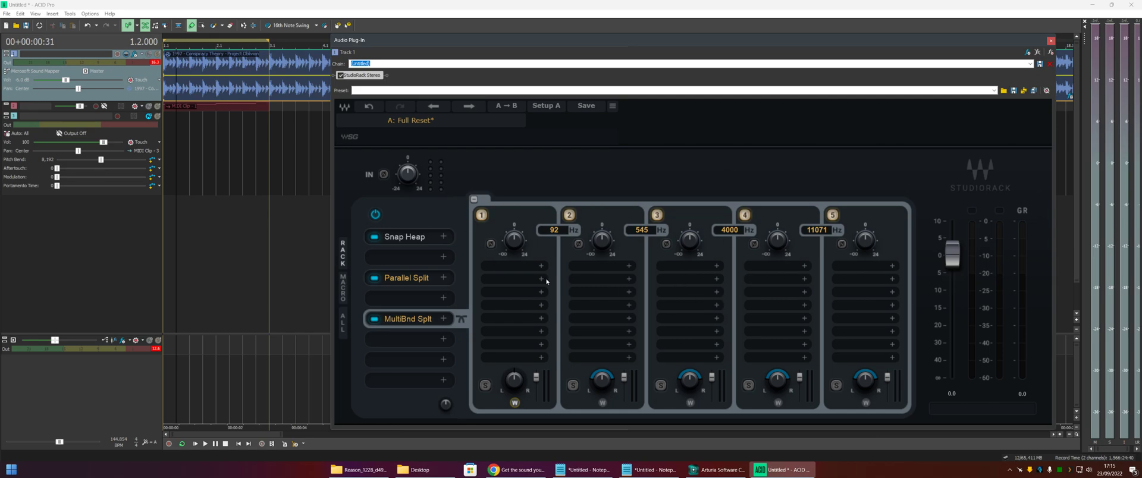
Remove two bands from the MultiBnd Split, keeping crossovers at 92 and 545 Hz
click(473, 200)
click(474, 200)
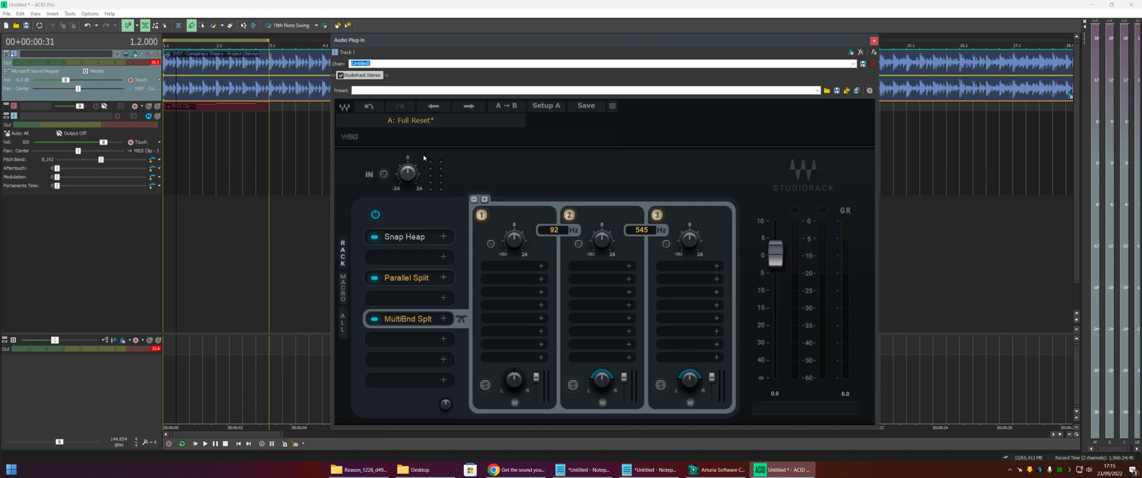
Close the StudioRack Audio Plug-In window to reveal the project timeline
click(874, 42)
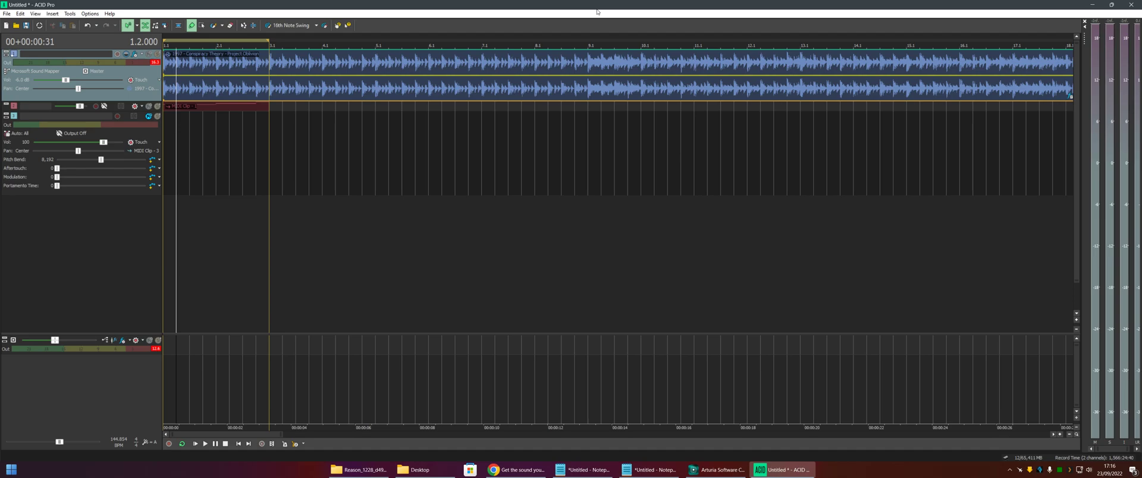
Insert a new MIDI track and expand it to full height
right_click(97, 232)
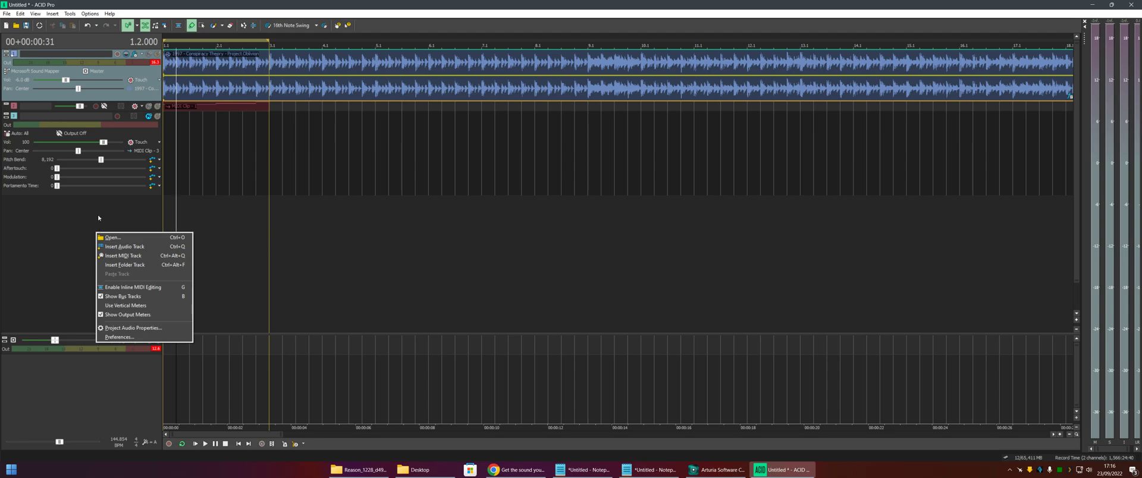
click(123, 255)
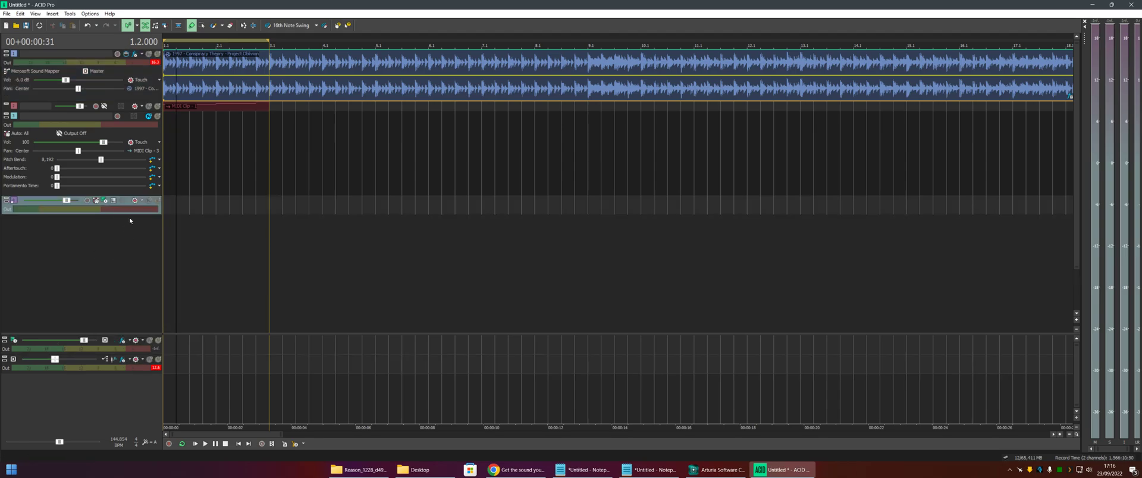
drag(129, 213, 124, 269)
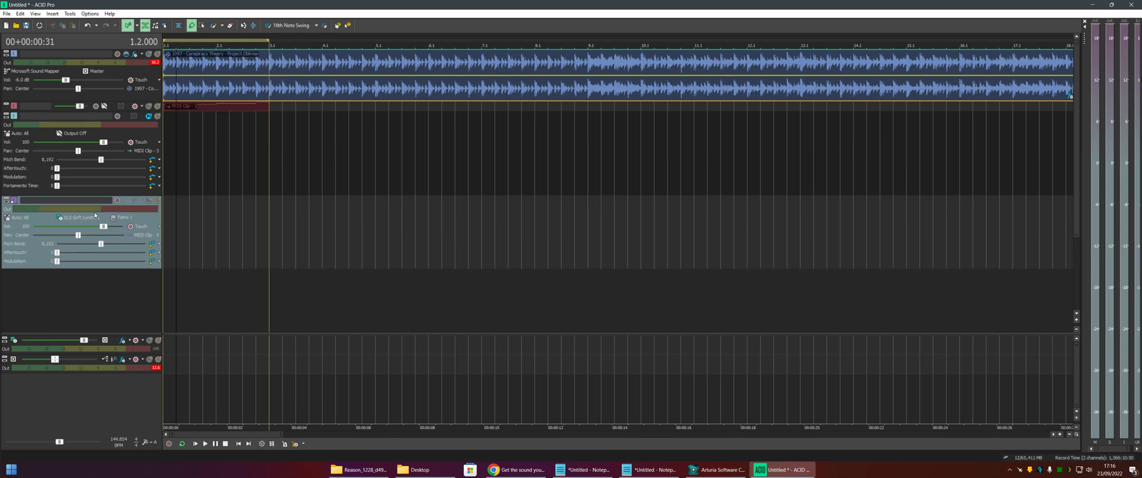
Set the new MIDI track's soft synth to Reason Rack Plugin
click(14, 342)
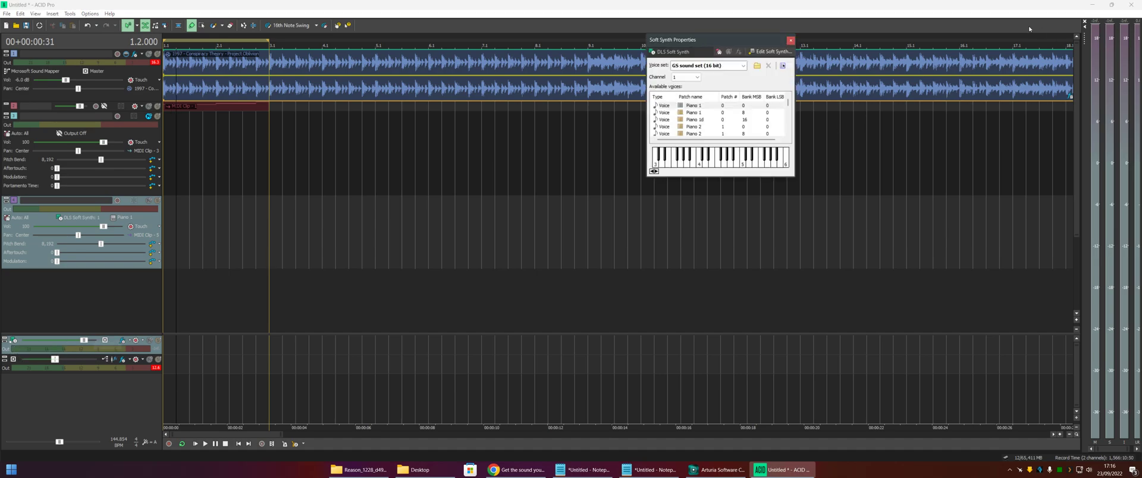
click(790, 52)
click(497, 173)
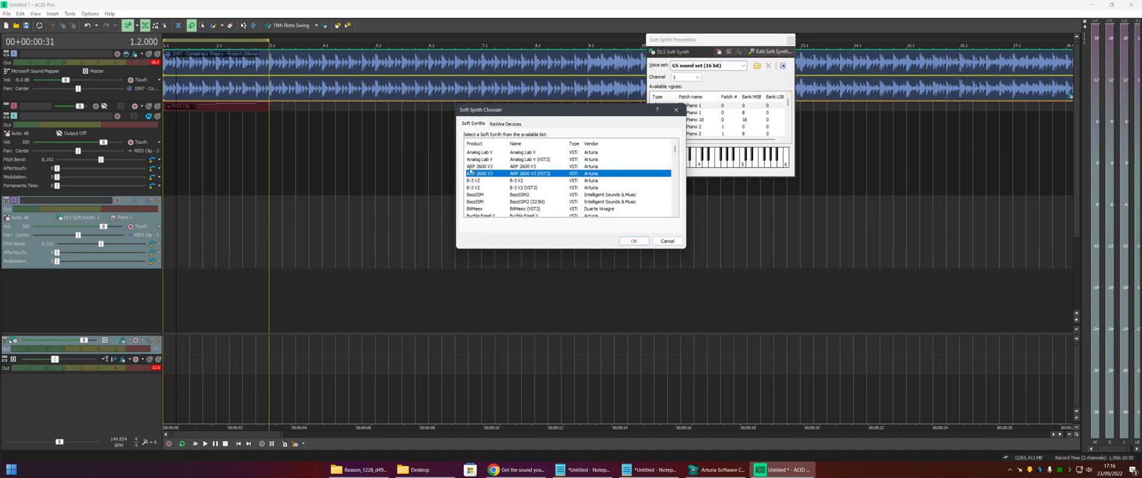
key(r)
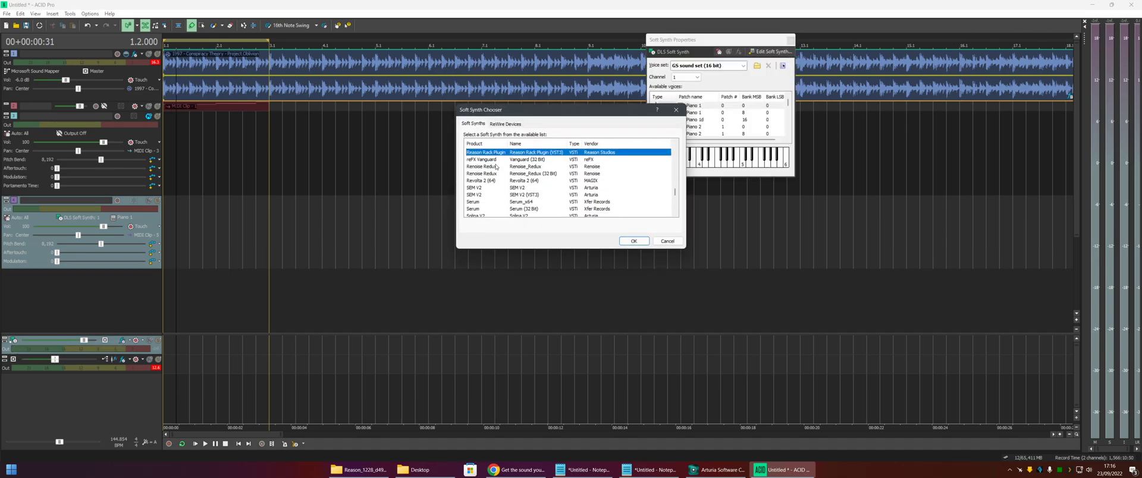
click(636, 241)
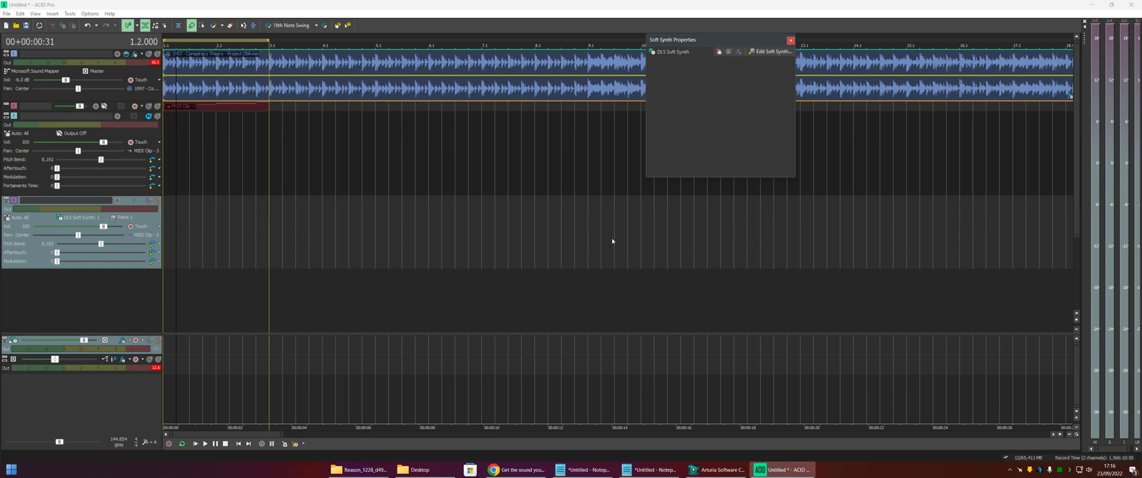
Copy the MIDI clip from track 2 onto the new track 4
click(202, 107)
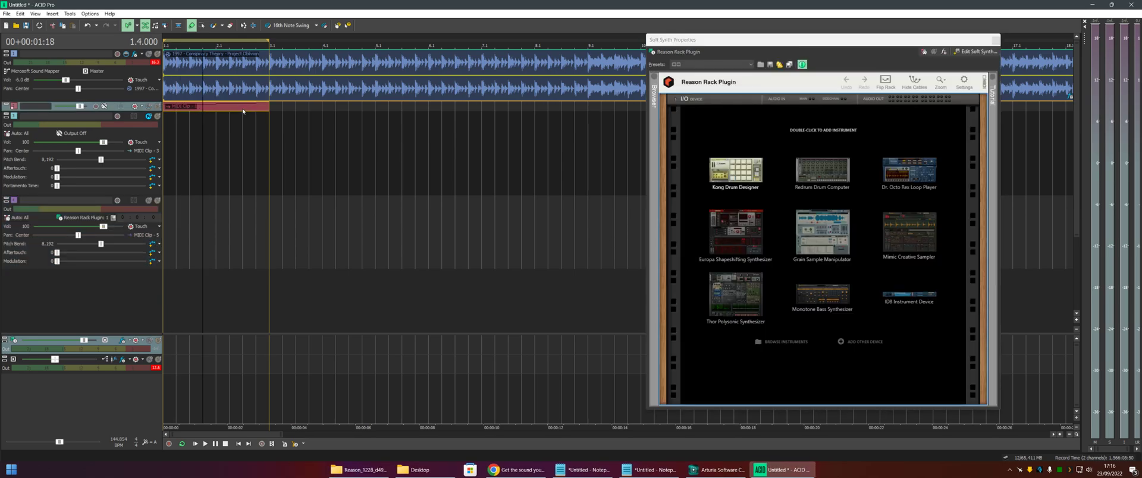
drag(243, 111, 188, 221)
click(188, 221)
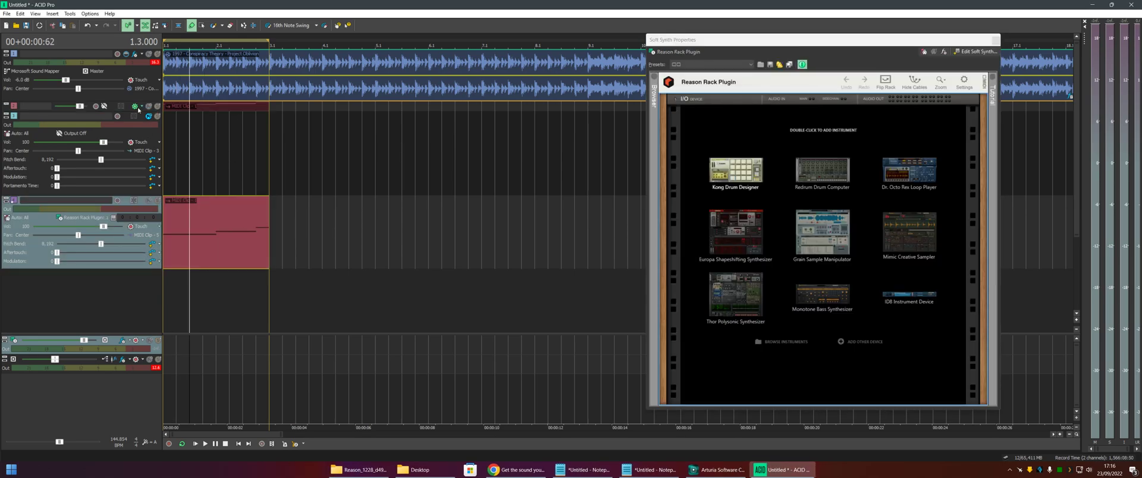
Mute the first audio track and briefly play the project to audition the clip
click(157, 54)
key(space)
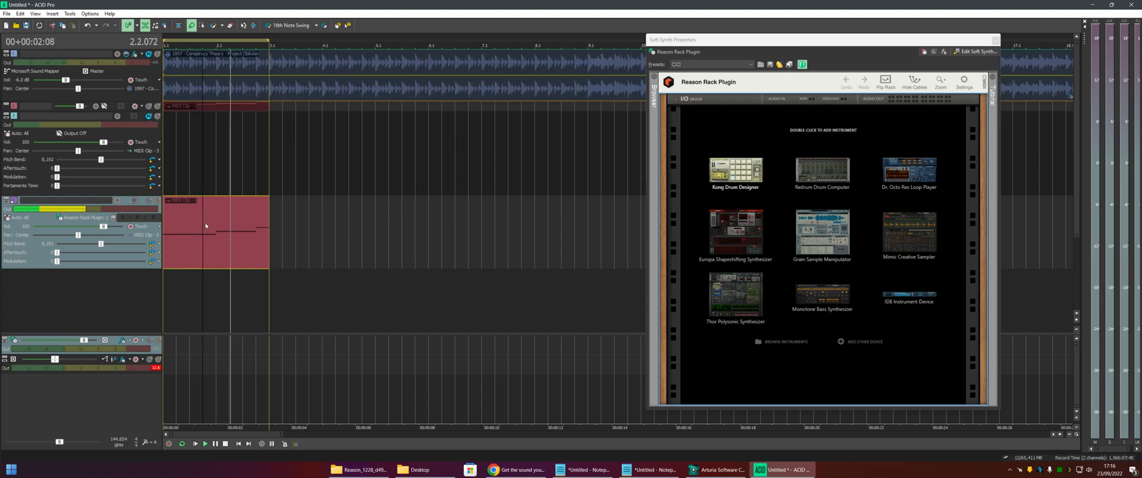
key(space)
click(191, 230)
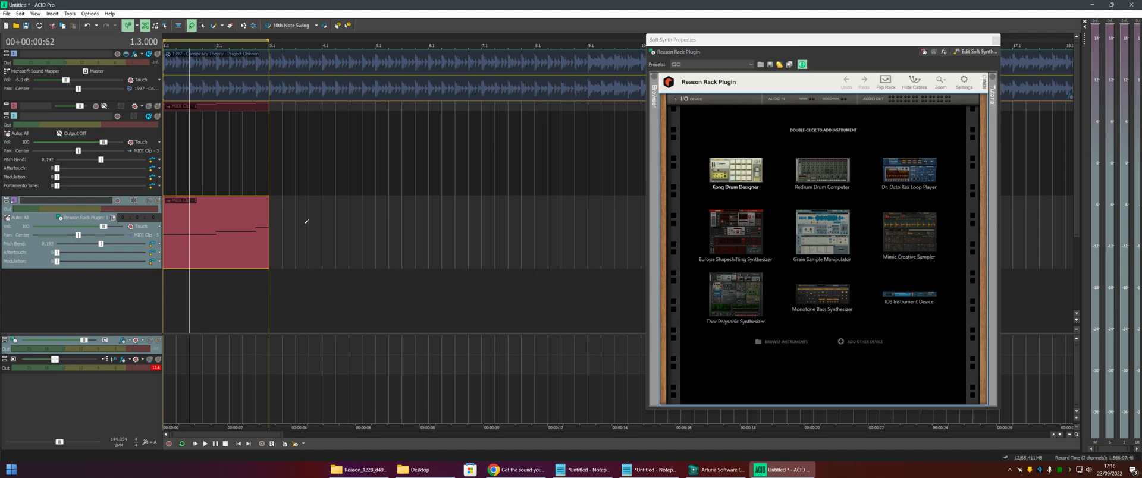
Add the Monotone Bass Synthesizer to the Reason Rack and play from the start to hear it
double_click(837, 291)
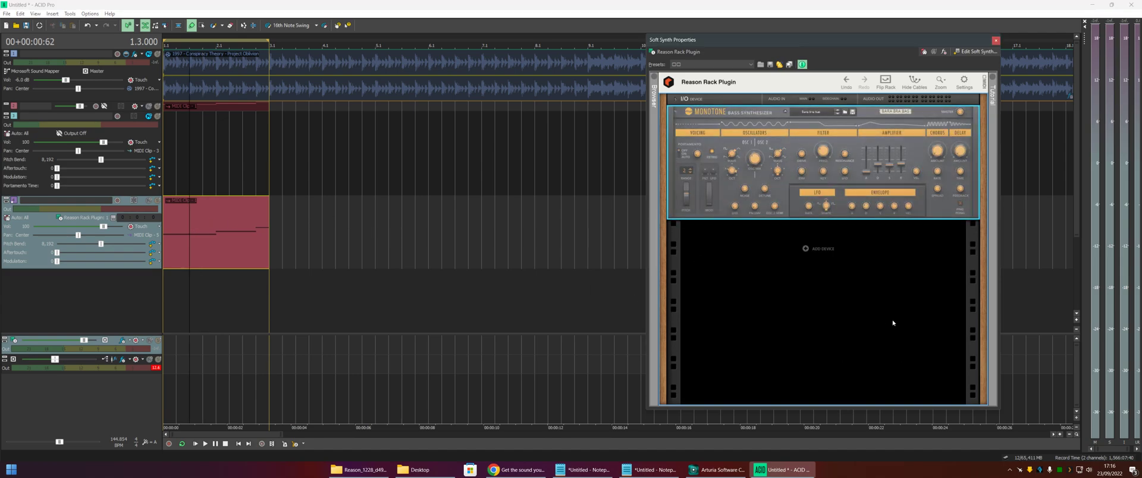
click(161, 231)
key(space)
key(space)
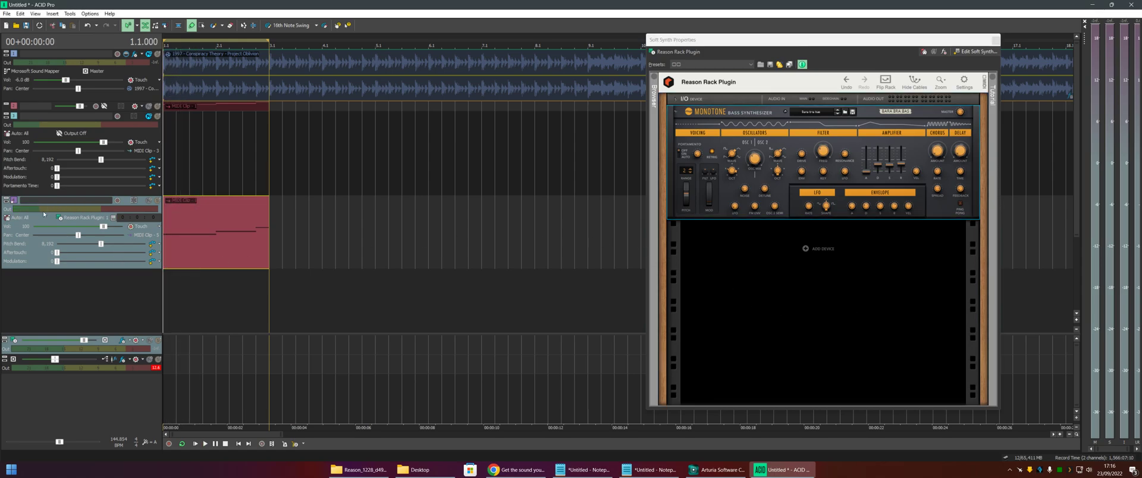
key(space)
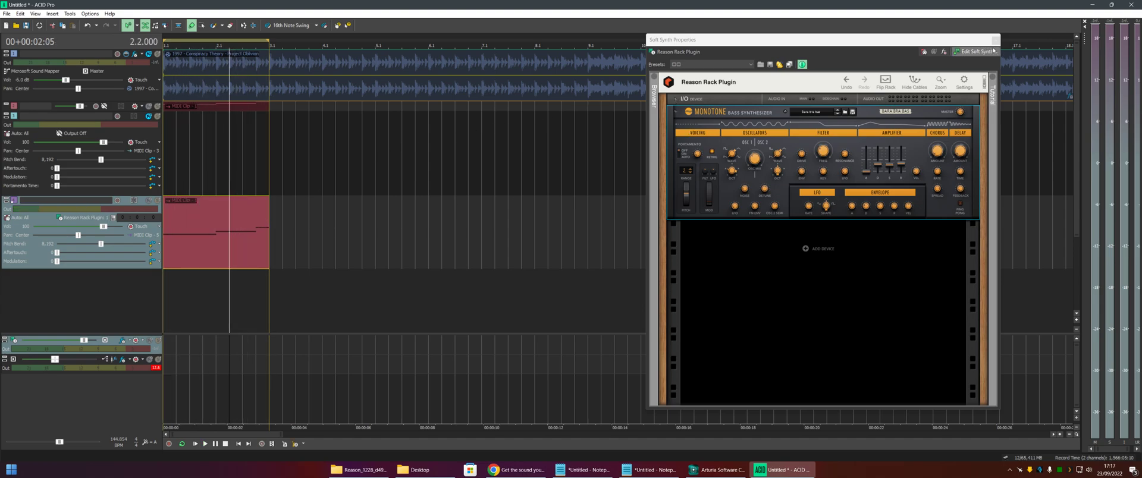
Open the soft synth chooser, then cancel without changing the synth
click(993, 51)
click(668, 241)
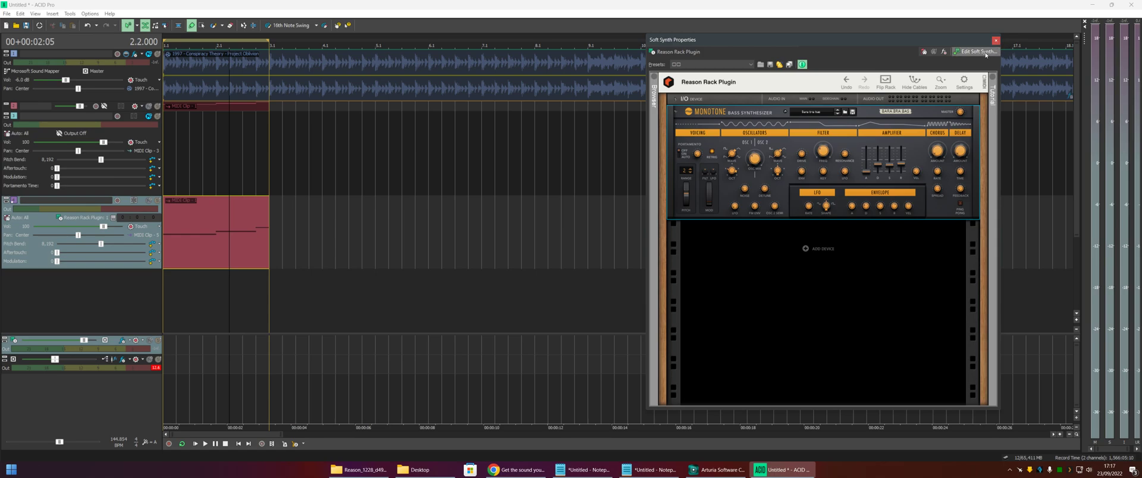
click(996, 42)
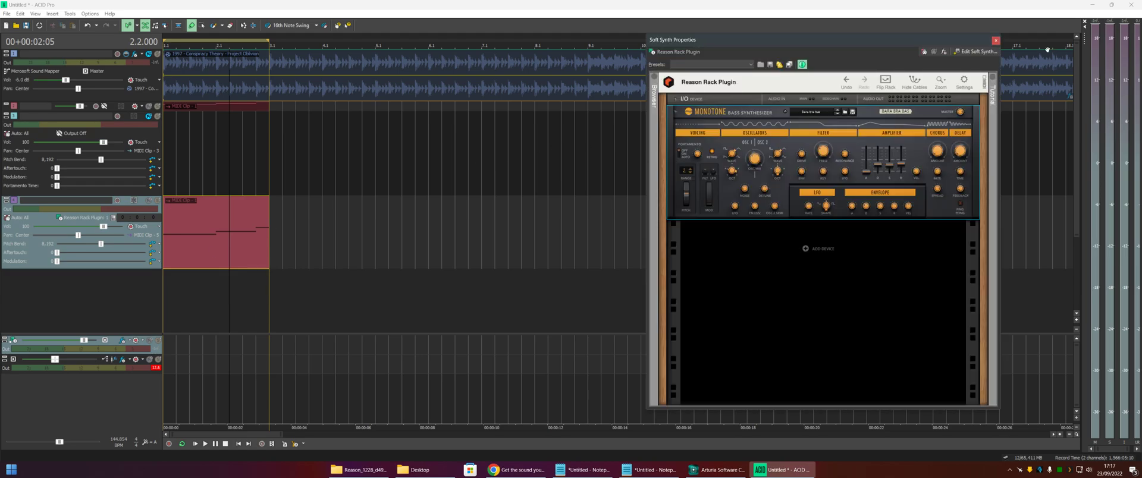
Select SuperpluginSynth in the soft synth list by typing 'sup', then bring Chrome's DDMF site forward
click(976, 51)
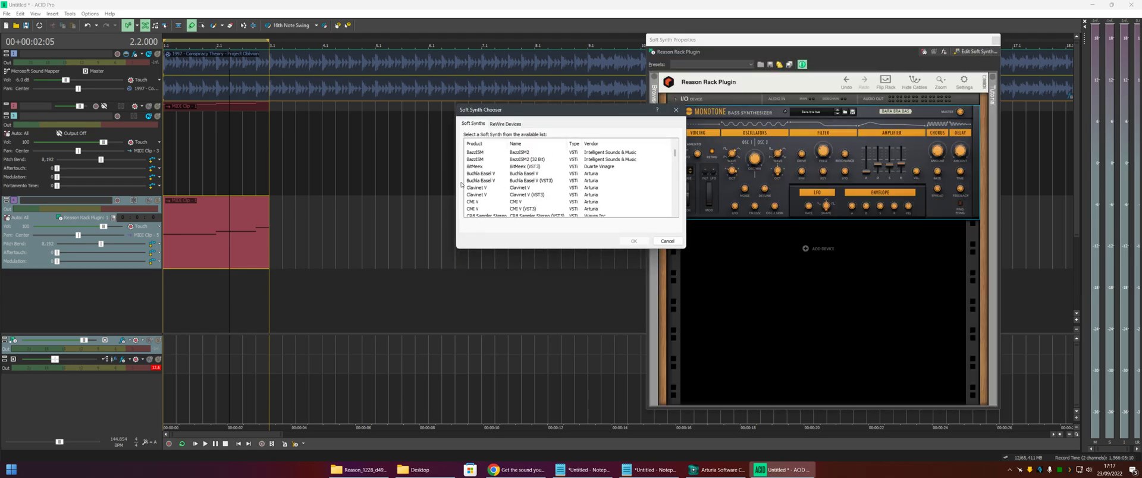
click(470, 181)
text(sup)
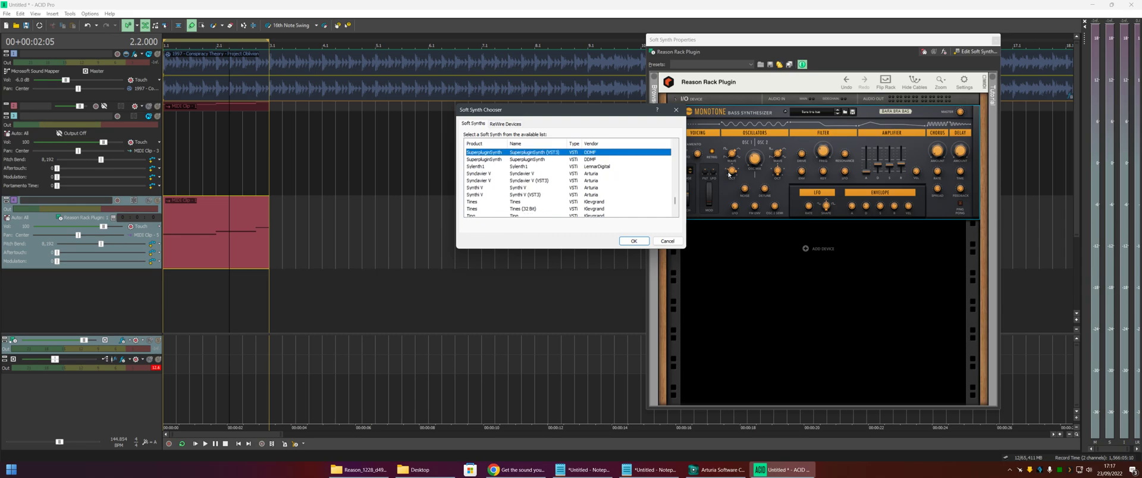
click(496, 160)
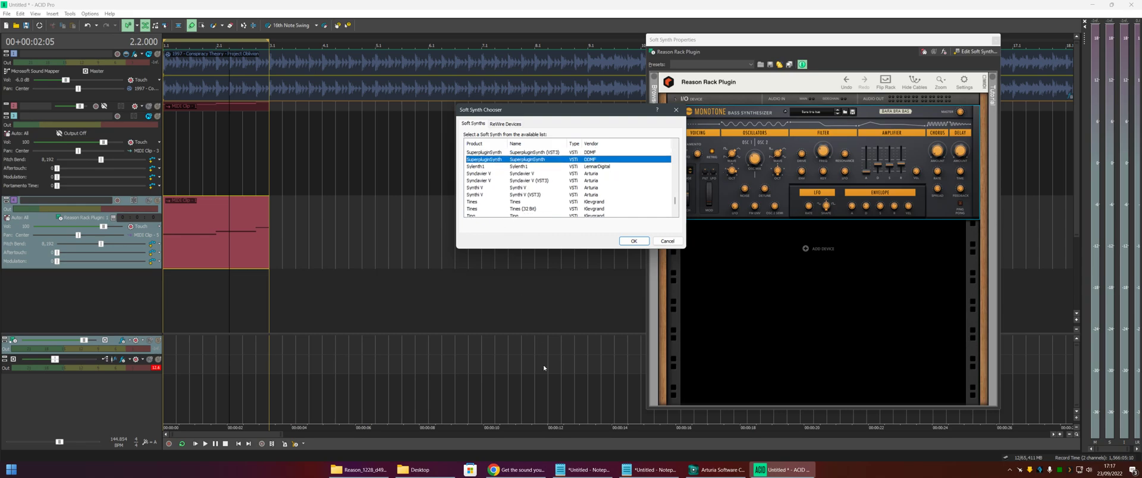
click(516, 470)
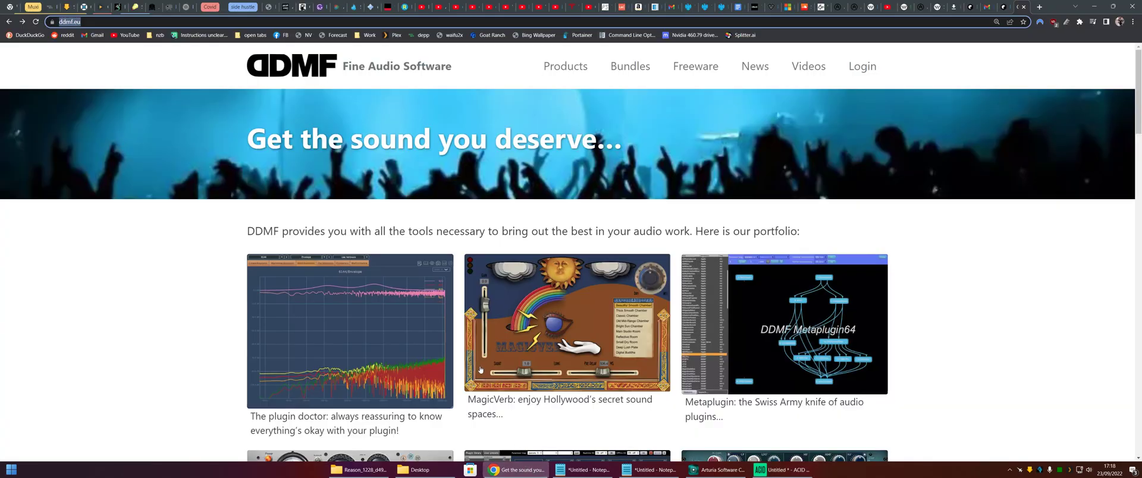
scroll(481, 369, down, 3)
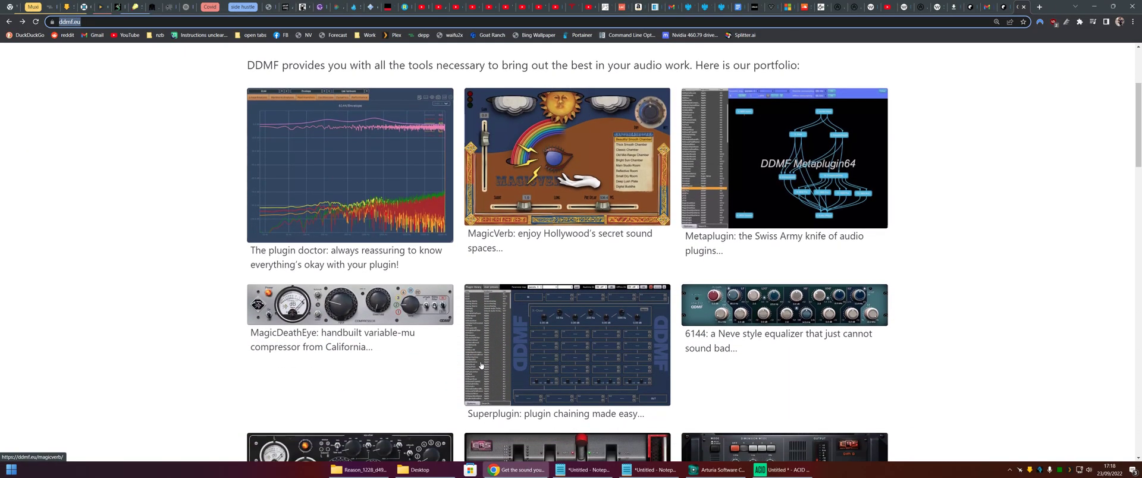
scroll(481, 366, down, 1)
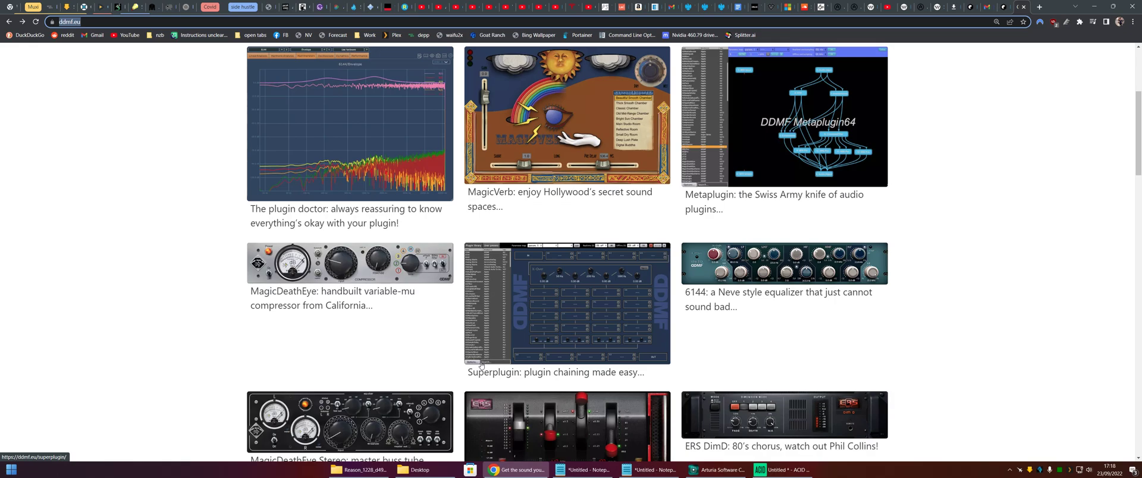
scroll(480, 364, down, 12)
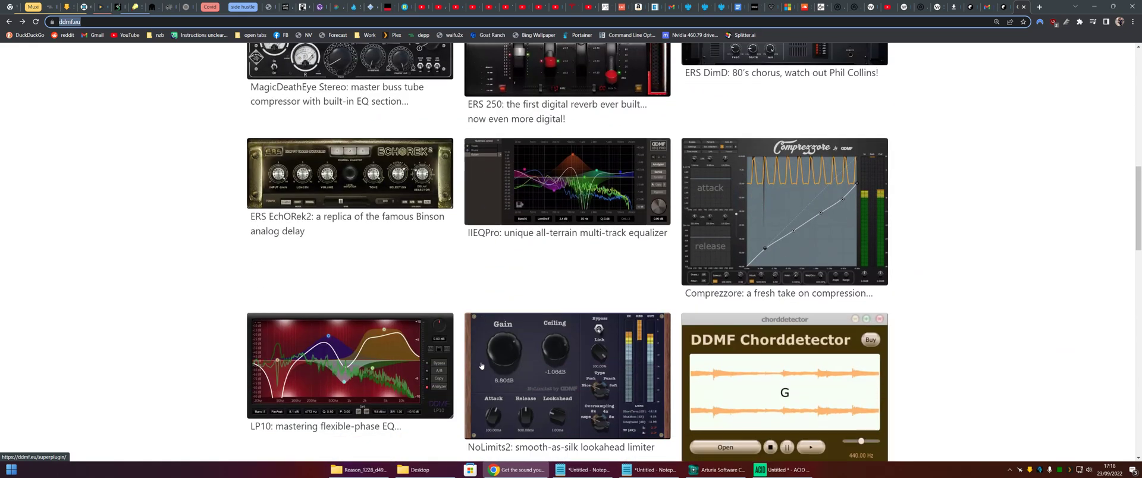
scroll(488, 360, down, 13)
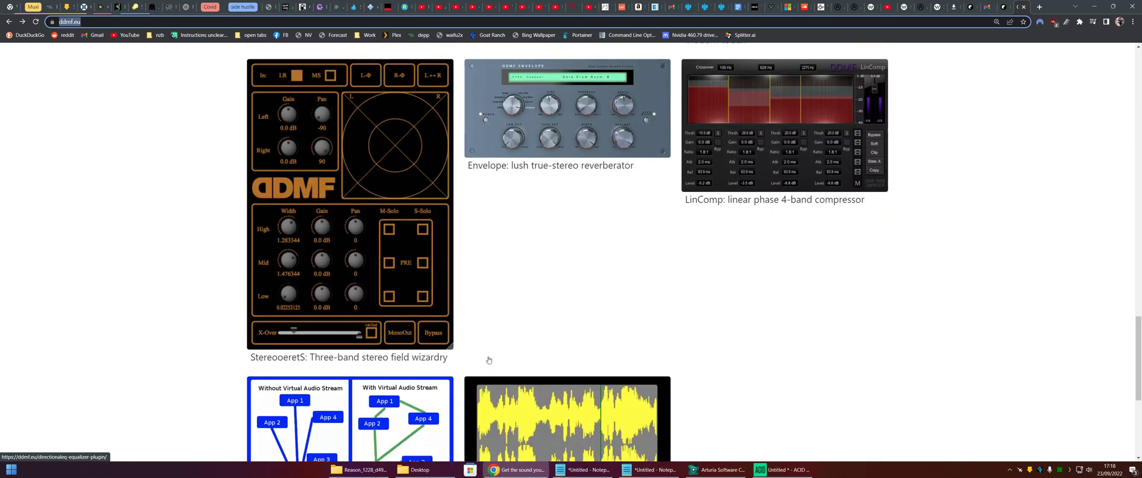
scroll(488, 360, up, 20)
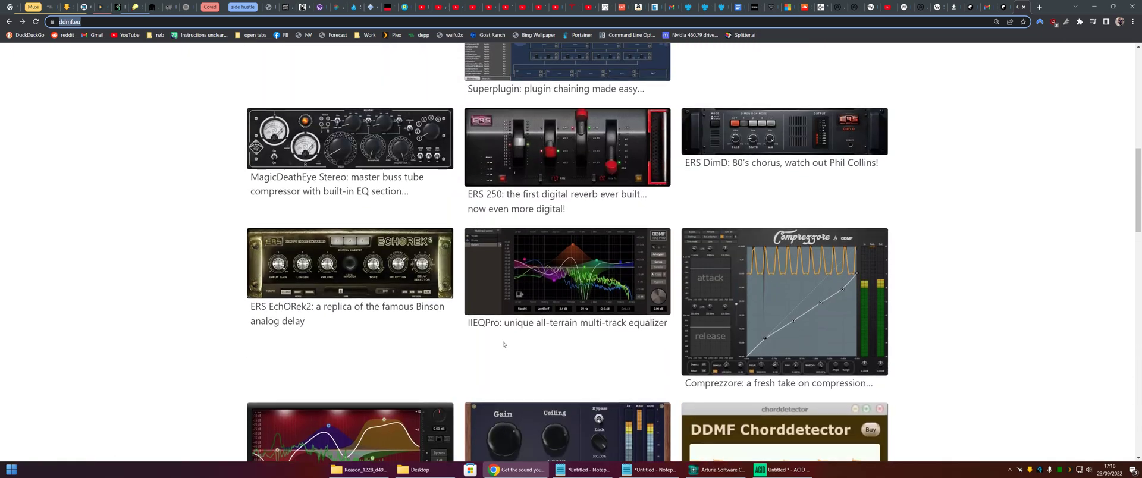
scroll(503, 344, up, 3)
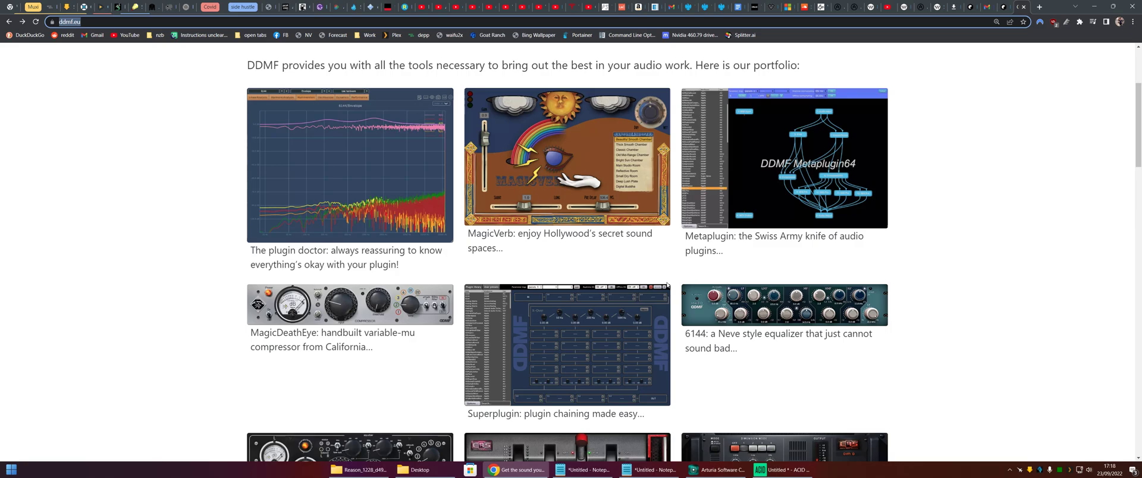
Read through DDMF's Metaplugin product page, then switch back to ACID Pro
click(870, 160)
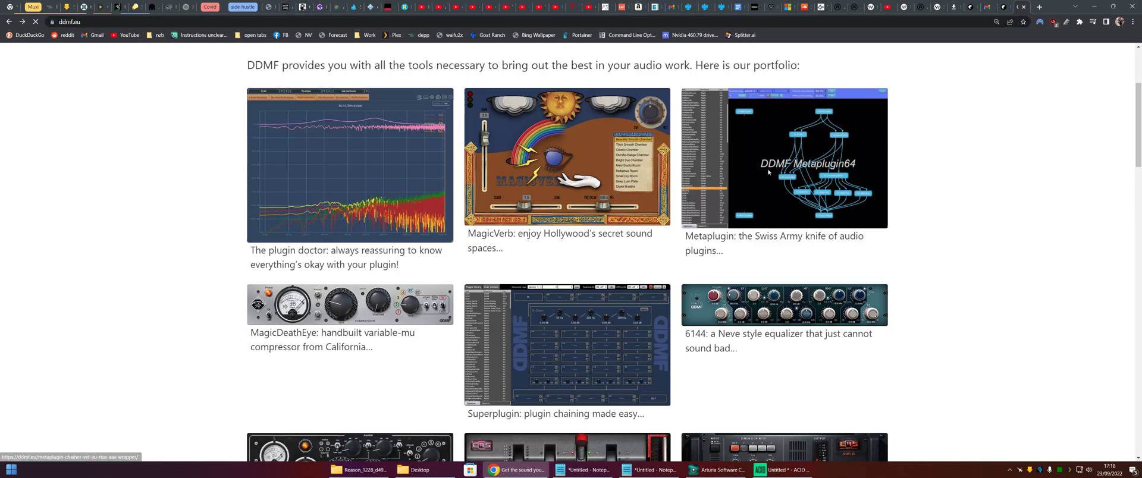
scroll(560, 314, down, 10)
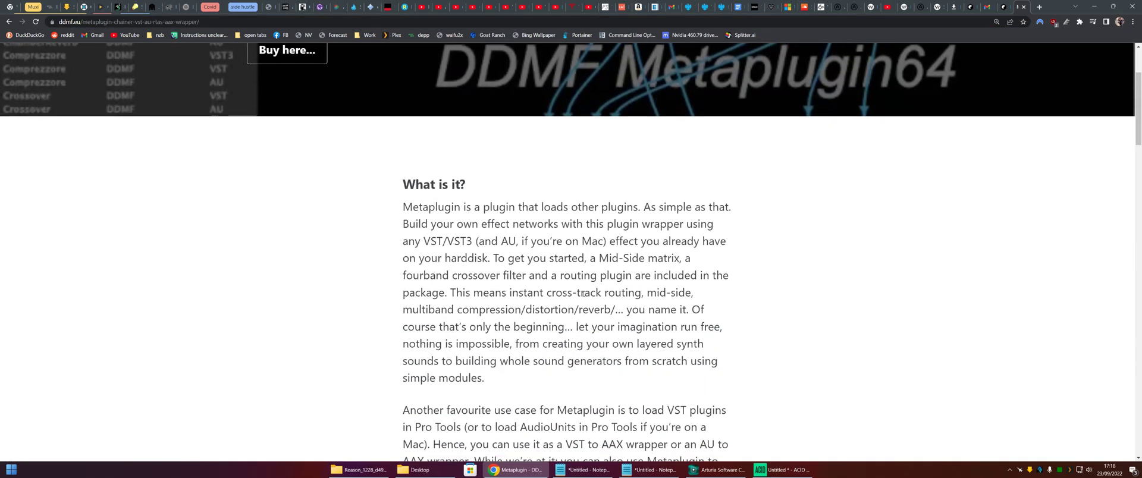
ctrl+scroll(594, 282, up, 5)
scroll(595, 279, down, 2)
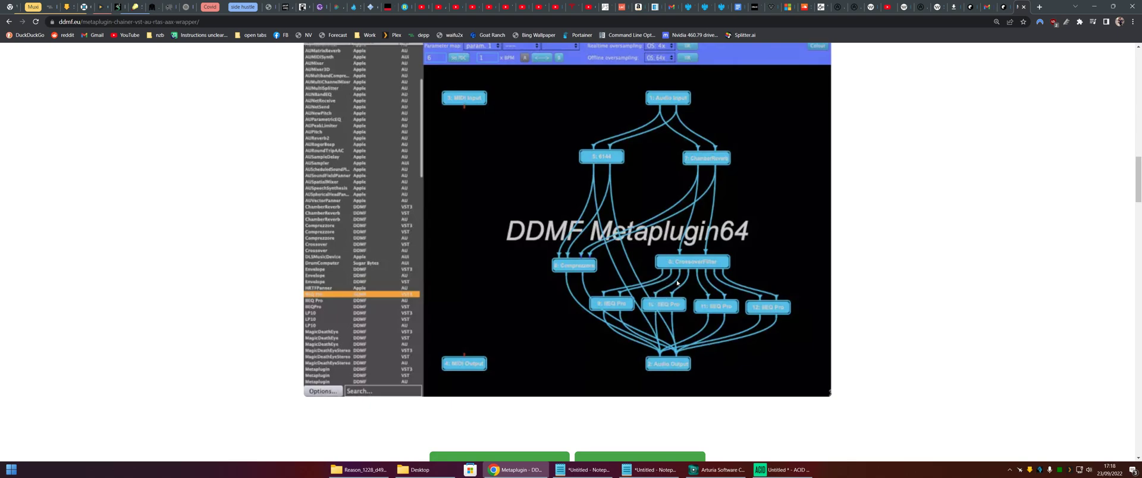
ctrl+scroll(676, 281, down, 4)
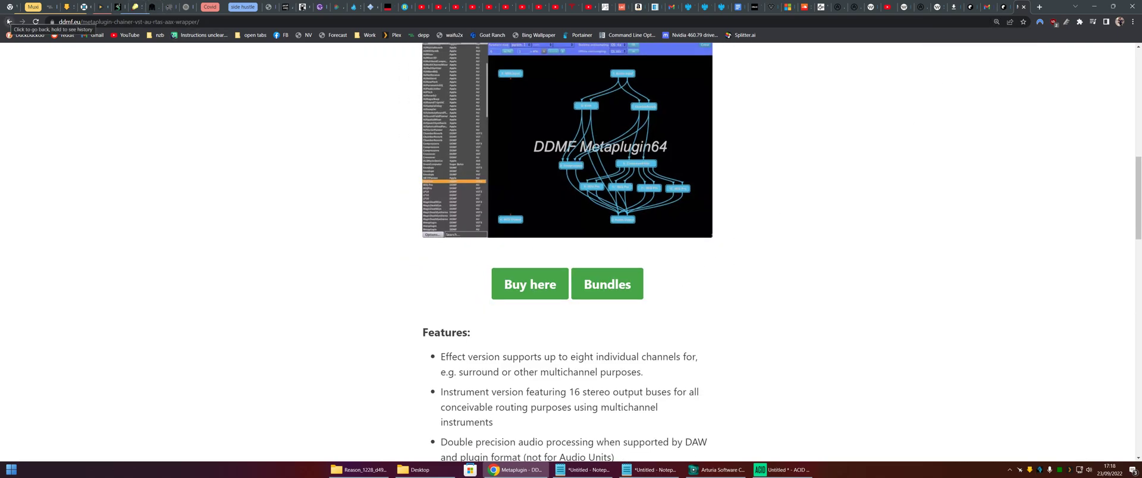
key(alt+Tab)
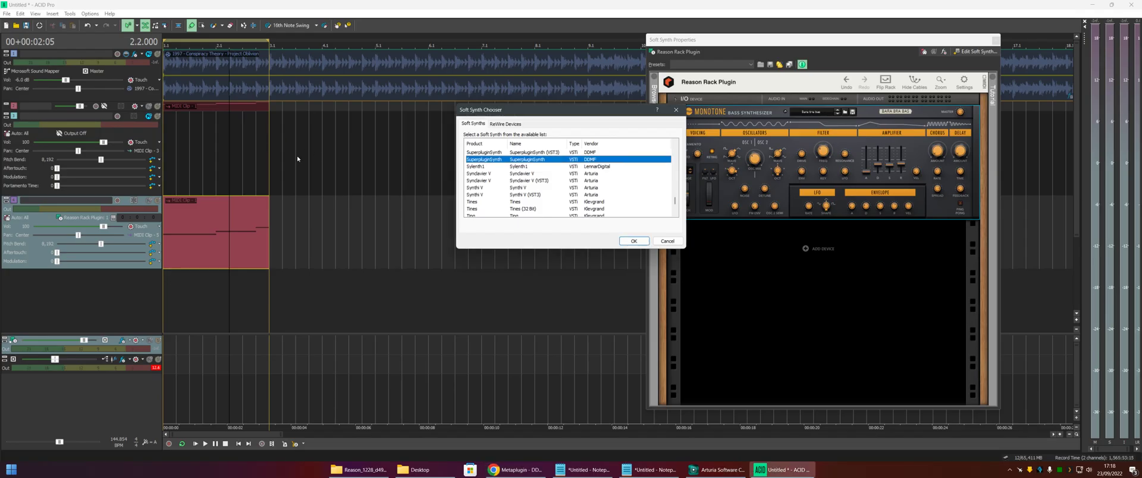
Confirm SuperpluginSynth as the track's soft synth and move its properties window toward the centre
click(634, 240)
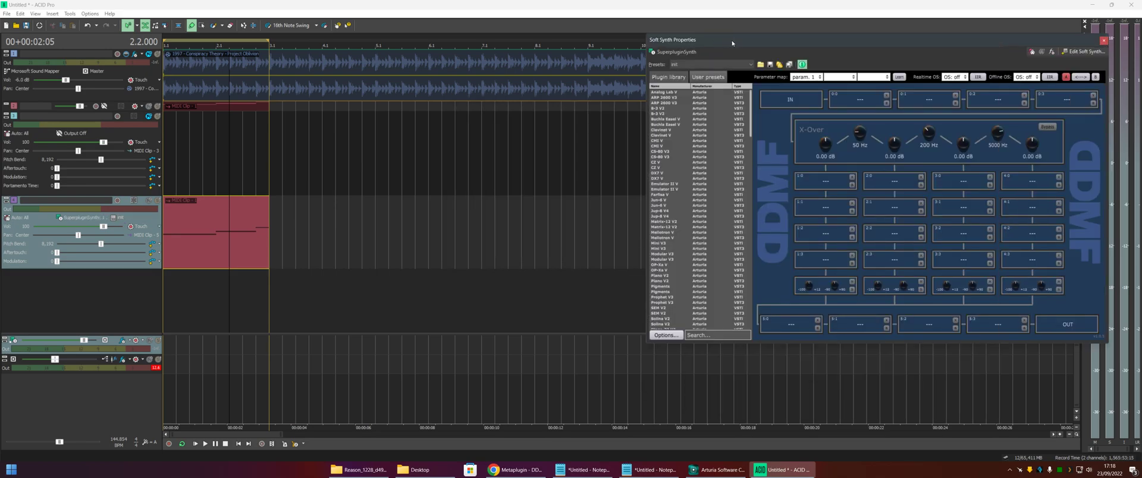
drag(732, 43, 349, 60)
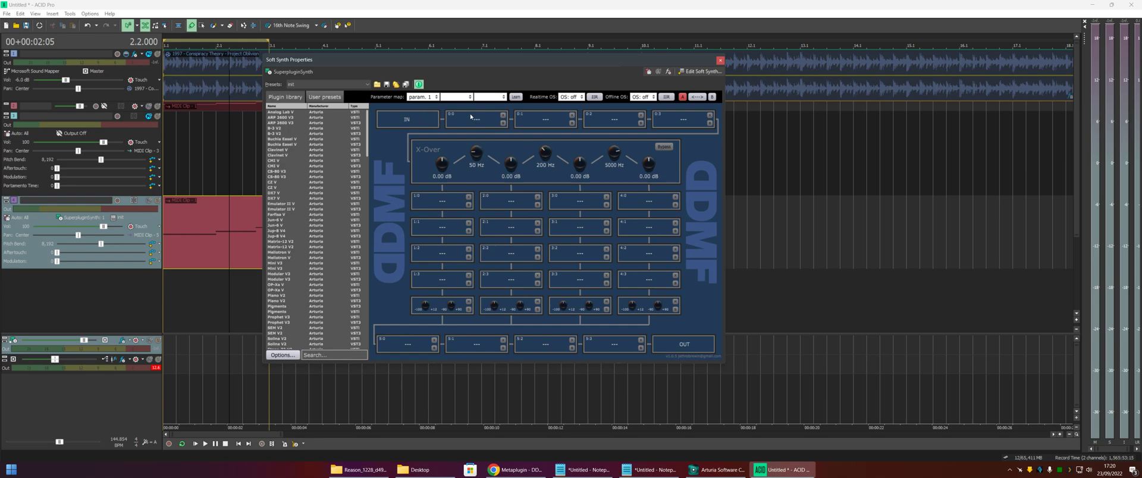
Search the plugin library for 'reason', rescan for new VST plug-ins, and widen the Name column
click(326, 355)
text(reason)
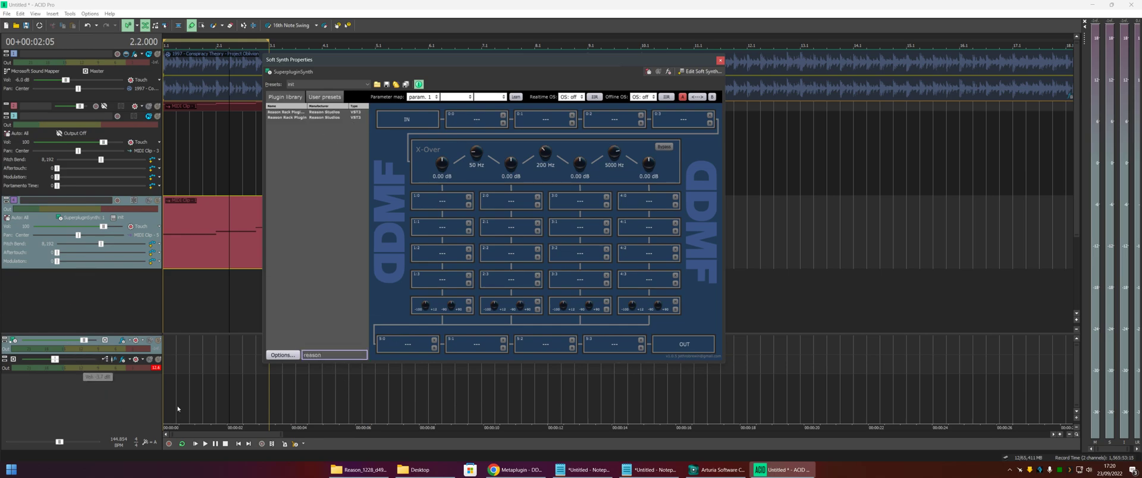
click(284, 356)
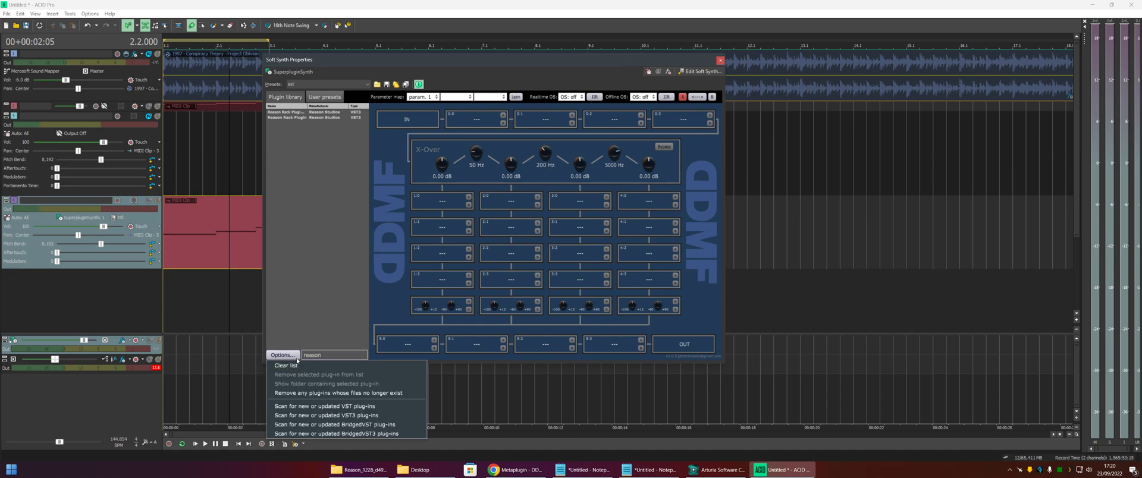
click(373, 406)
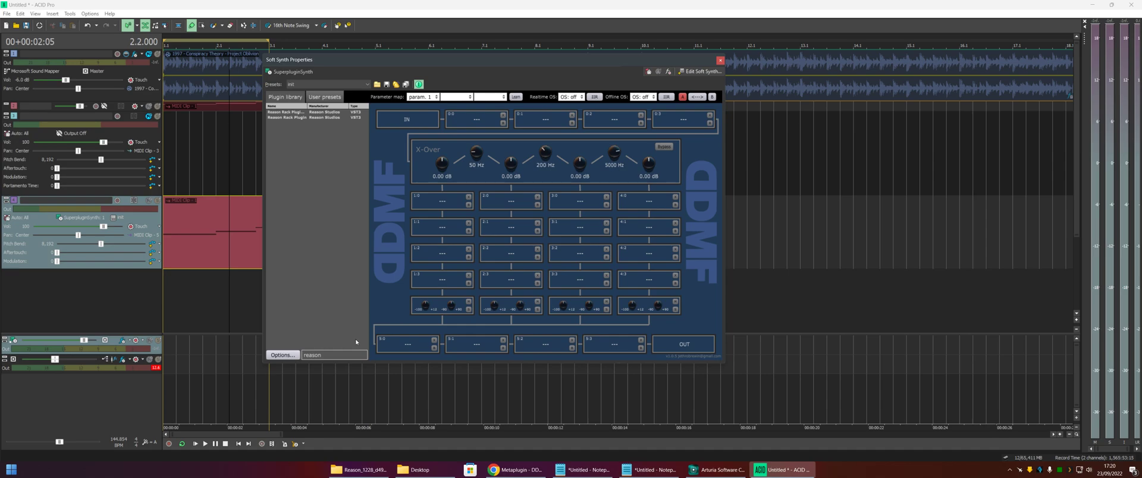
drag(308, 107, 489, 132)
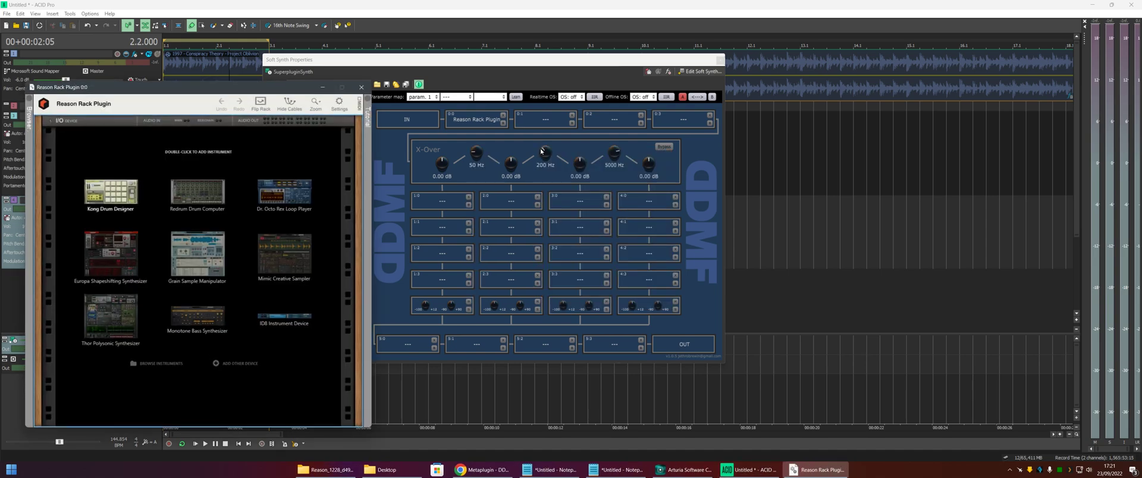
Add a Monotone Bass Synthesizer to the Reason rack and play briefly to hear it
drag(318, 89, 768, 62)
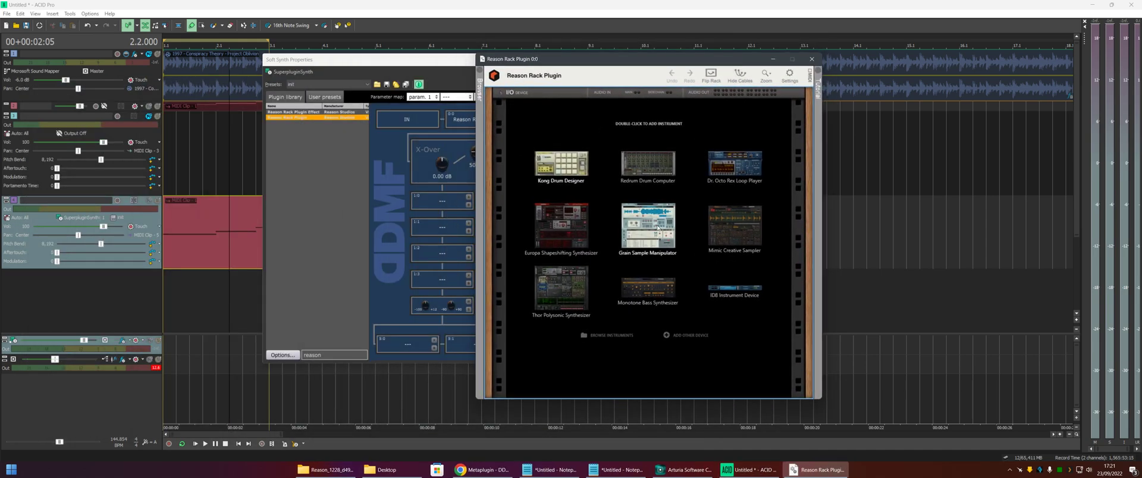
double_click(675, 299)
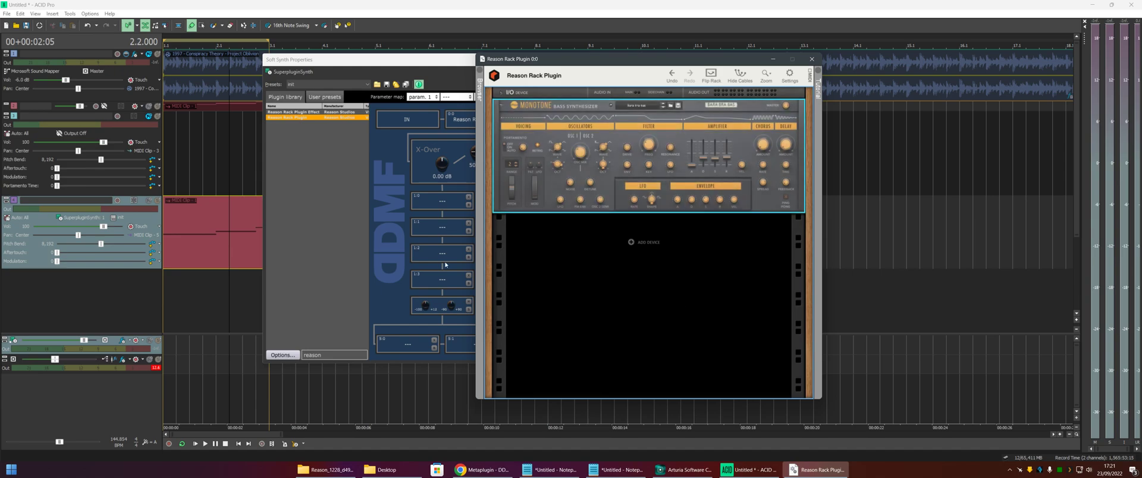
click(170, 209)
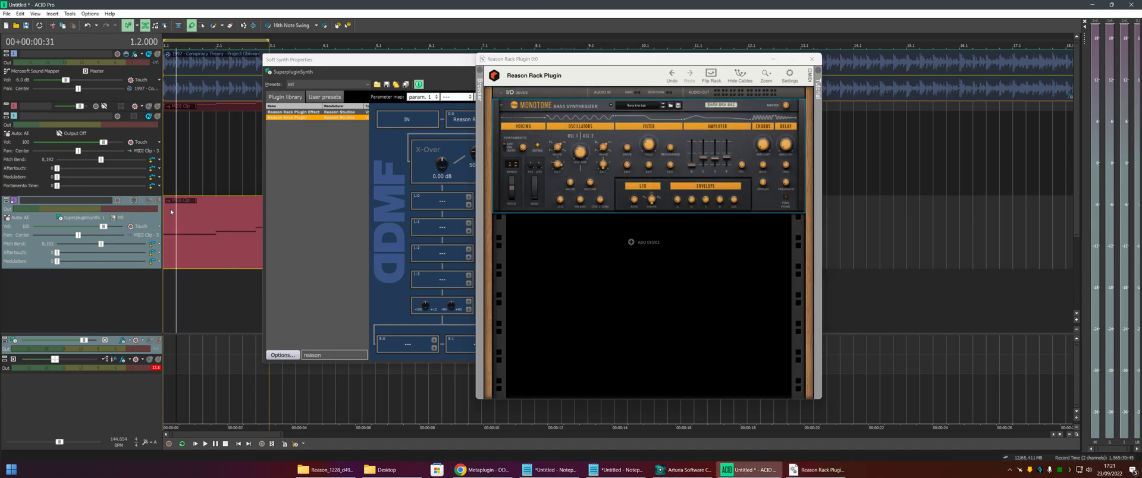
key(space)
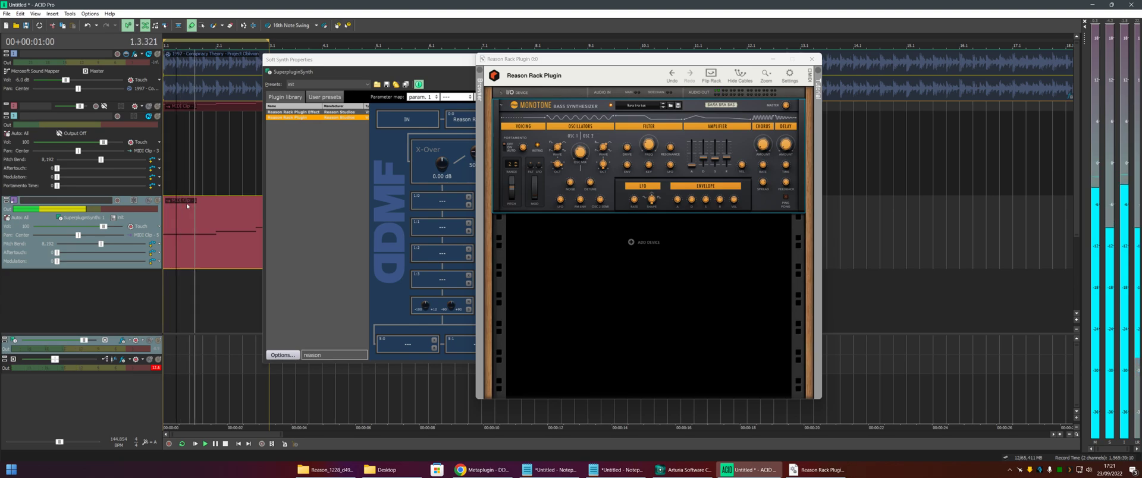
key(space)
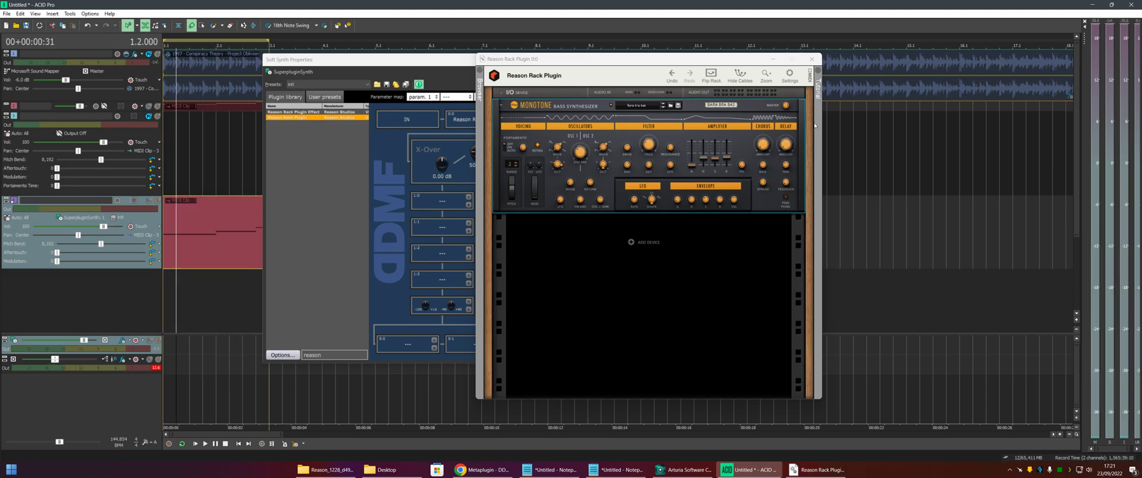
Delete the Monotone device and add a Bassline Generator from the Players devices
click(776, 180)
key(Delete)
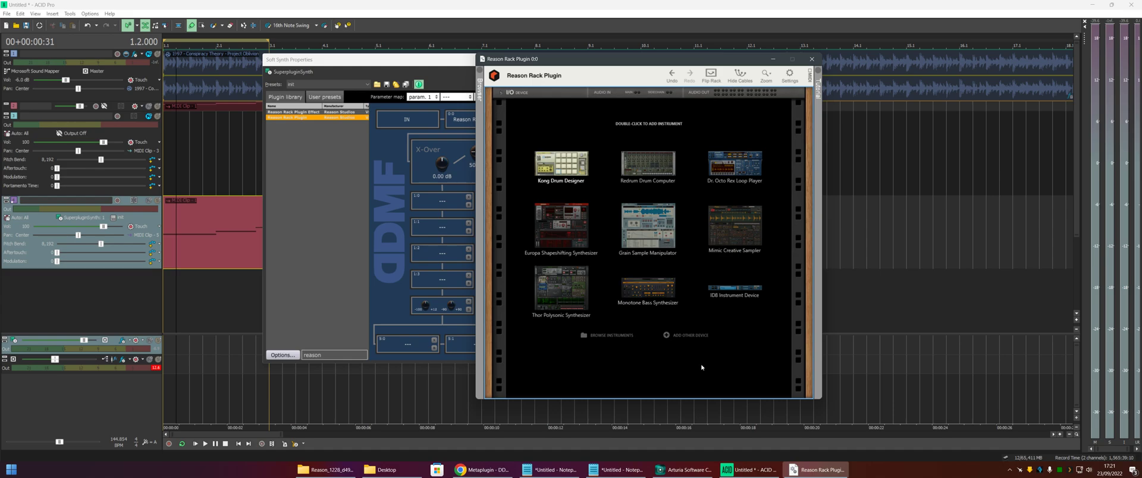
click(667, 335)
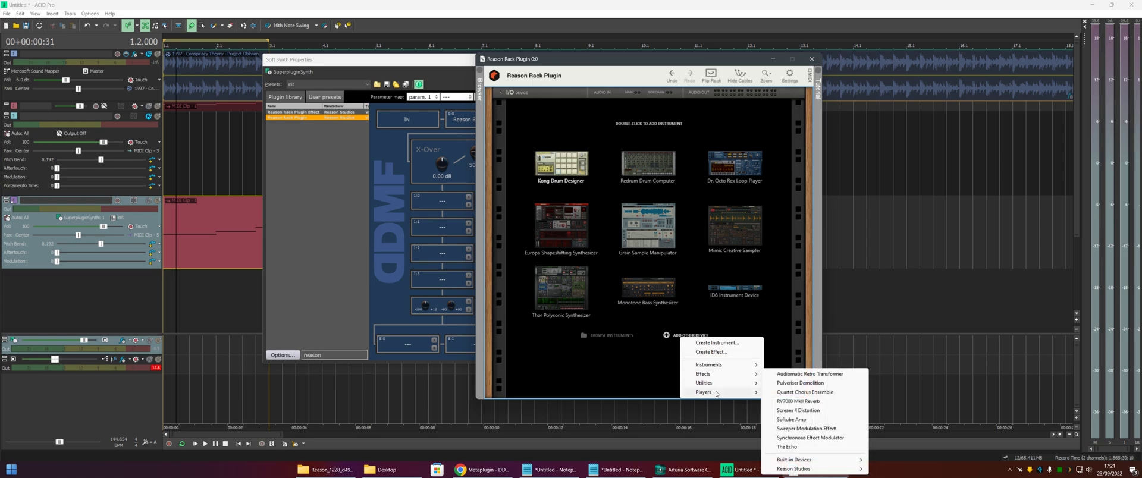
mouse_move(717, 393)
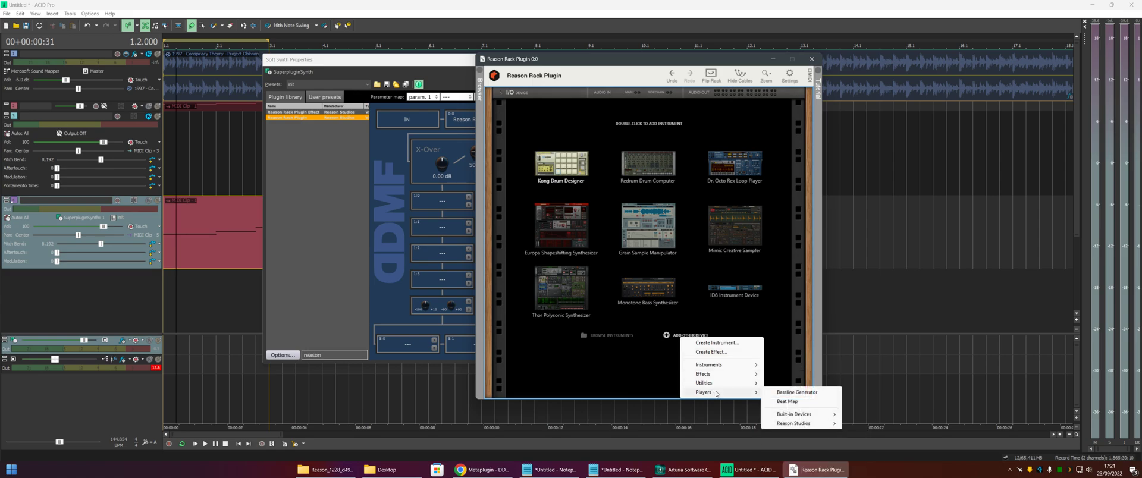
click(795, 395)
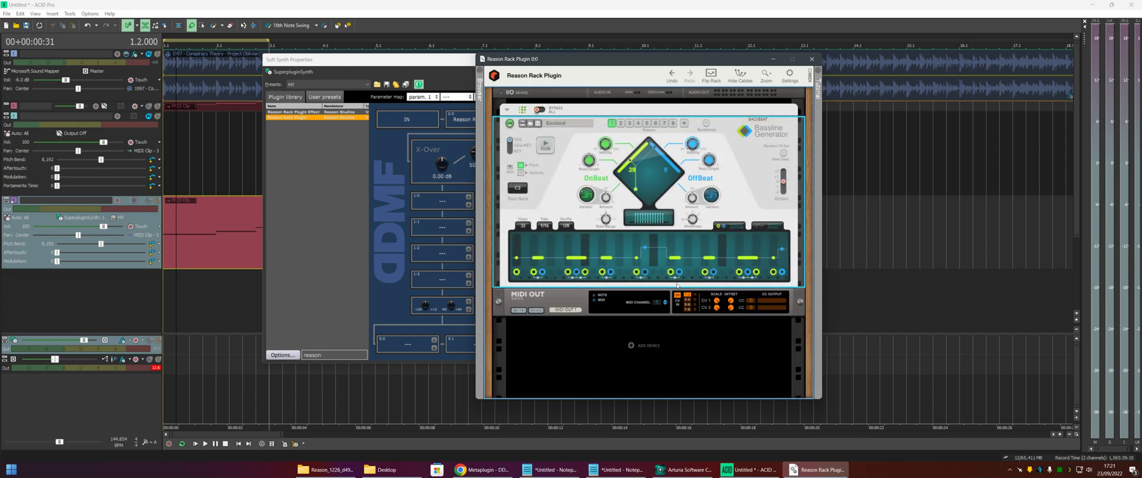
Add a Monotone Bass Synthesizer under the Bassline Generator and play the bassline
right_click(742, 252)
mouse_move(779, 271)
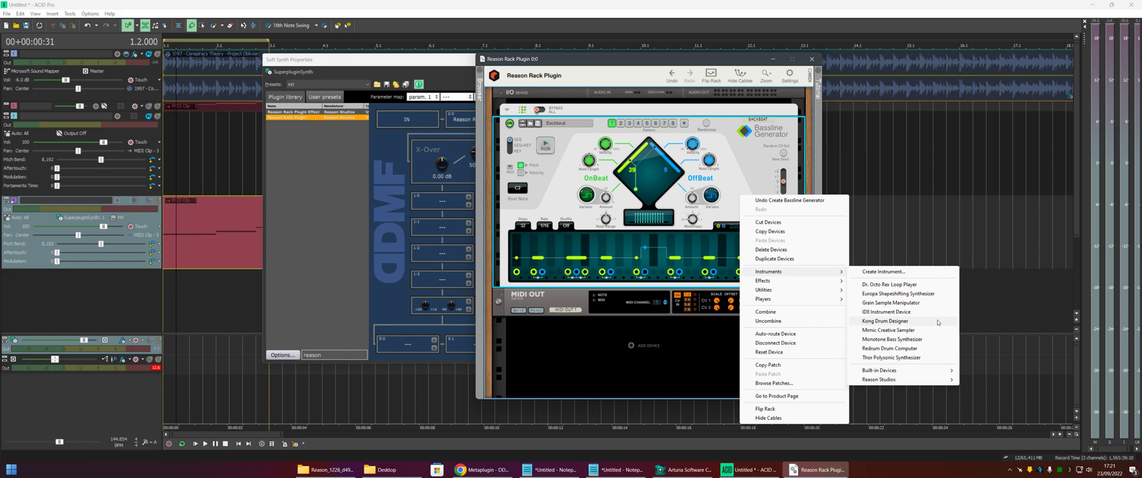
click(909, 339)
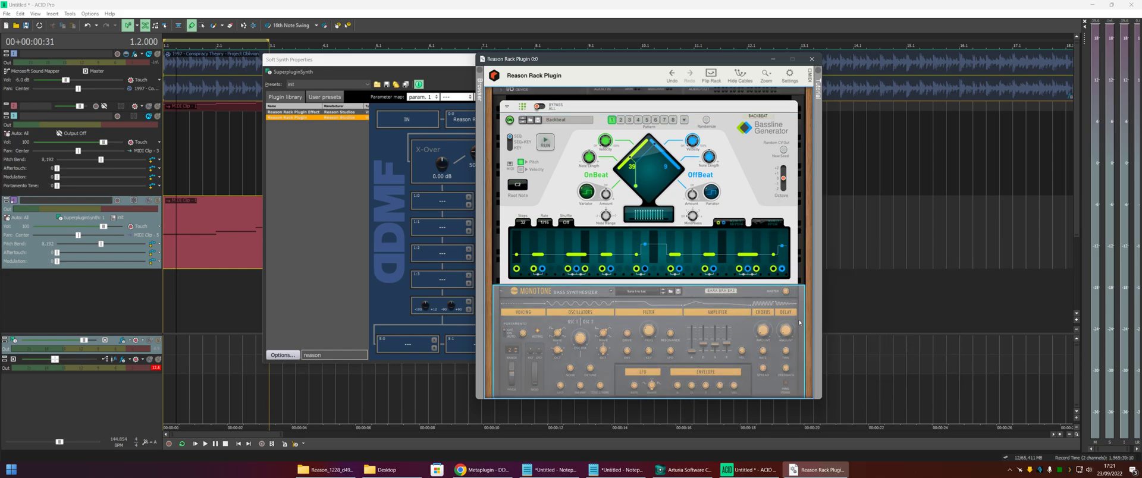
click(166, 217)
key(space)
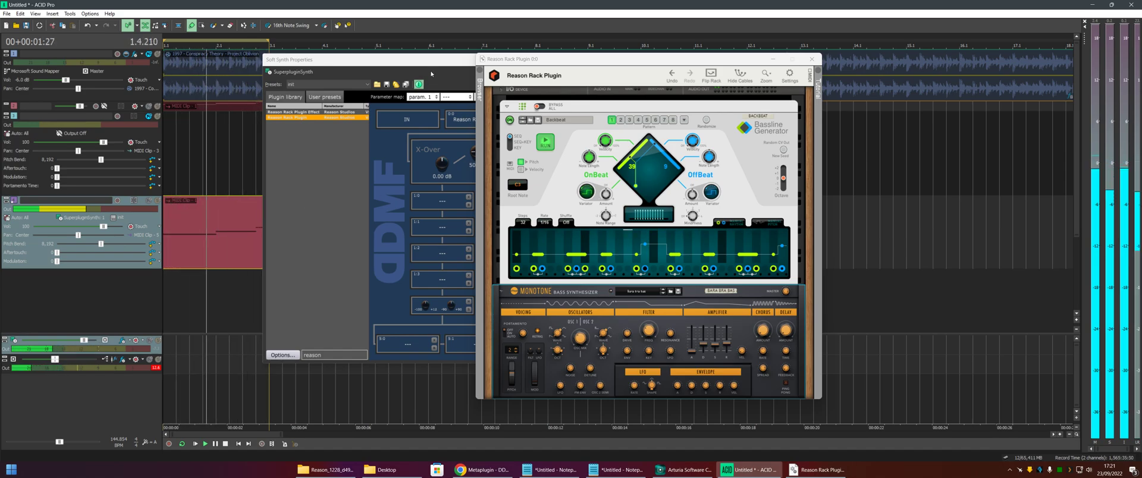
drag(433, 63, 481, 62)
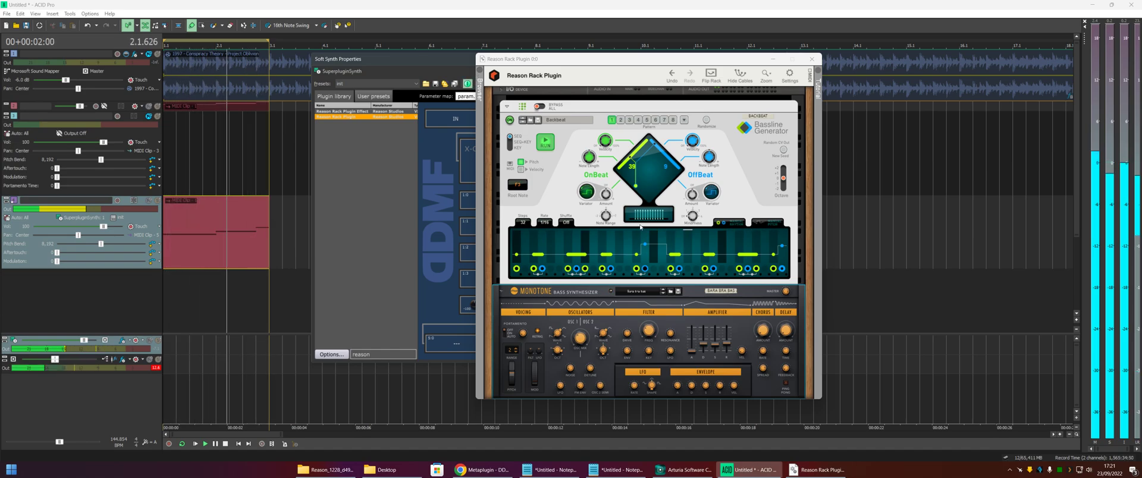
click(649, 335)
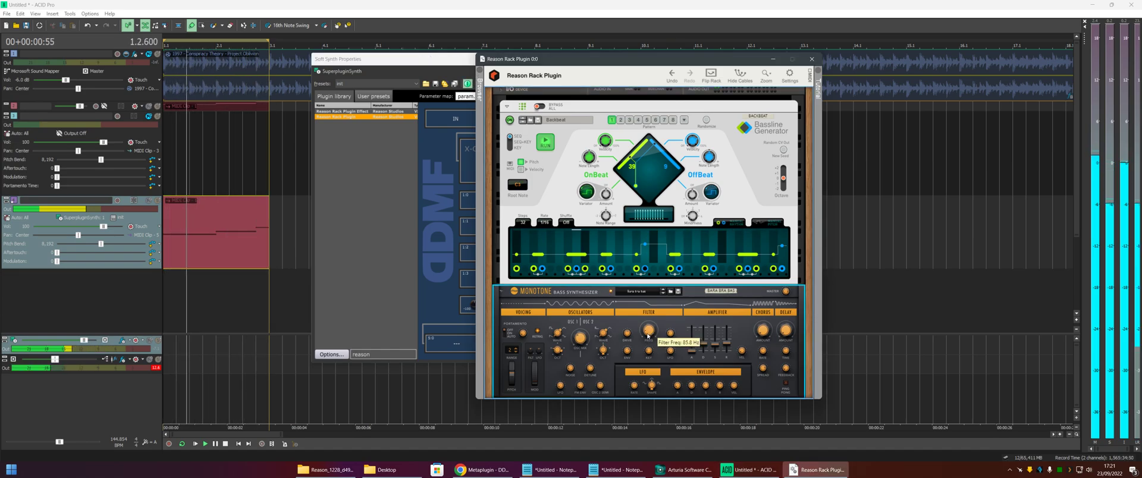
mouse_move(648, 339)
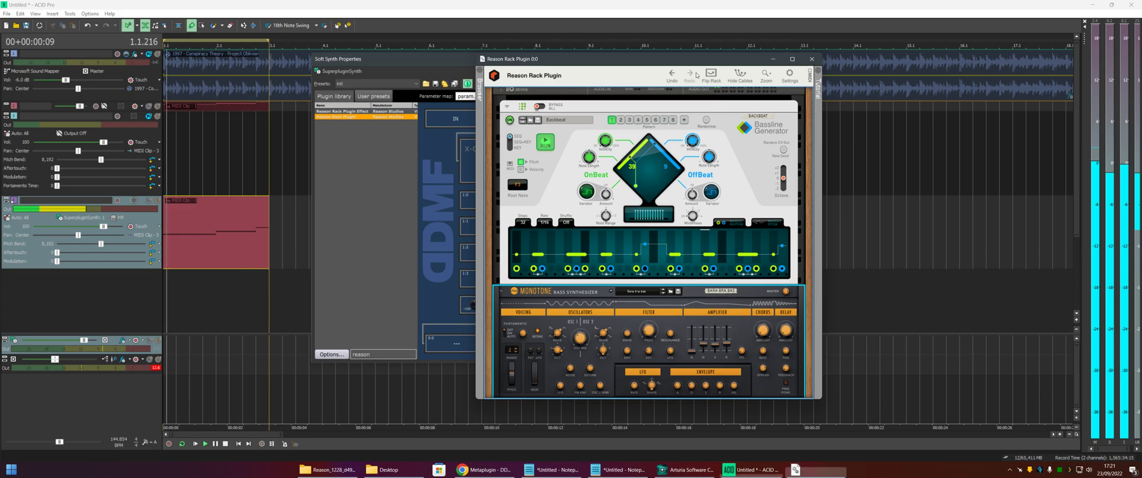
Close the Reason rack, stop playback, and try Snap Heap after Reason Rack before removing it
click(810, 59)
key(space)
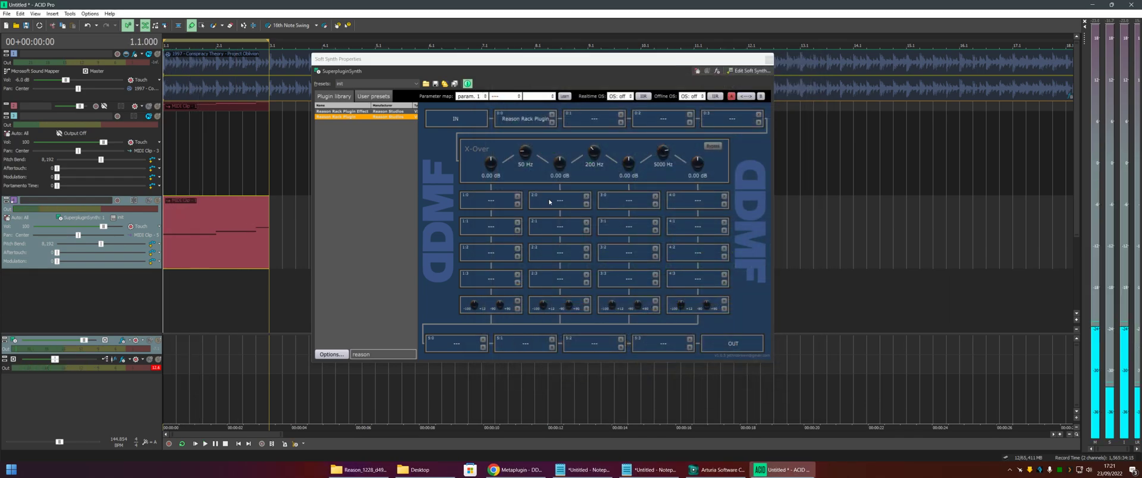
click(597, 121)
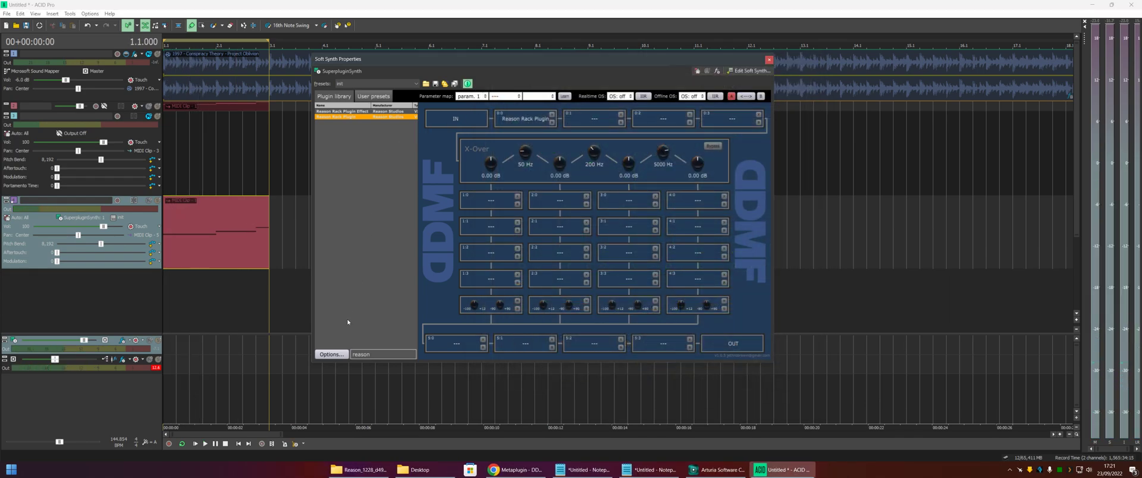
double_click(389, 355)
text(snap)
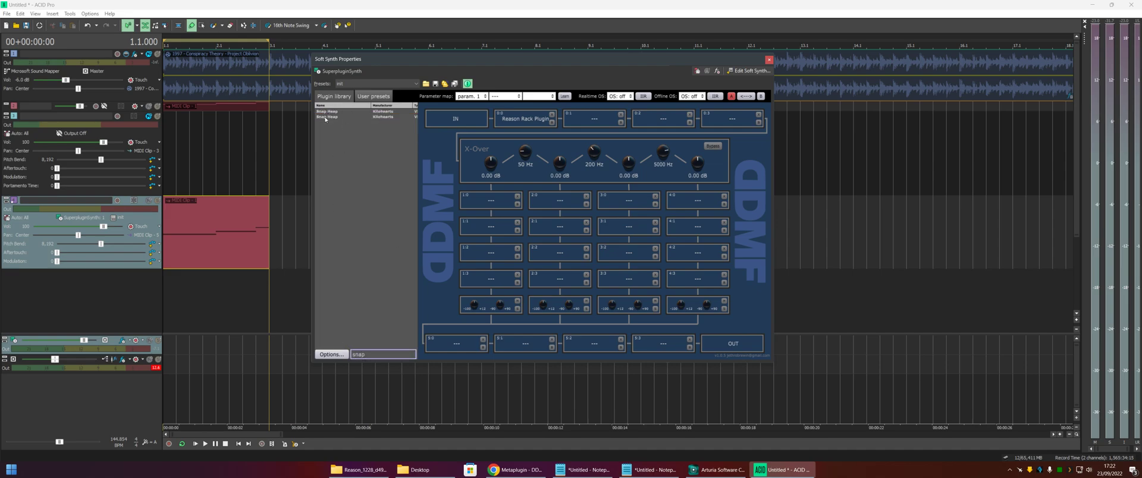
drag(327, 112, 594, 119)
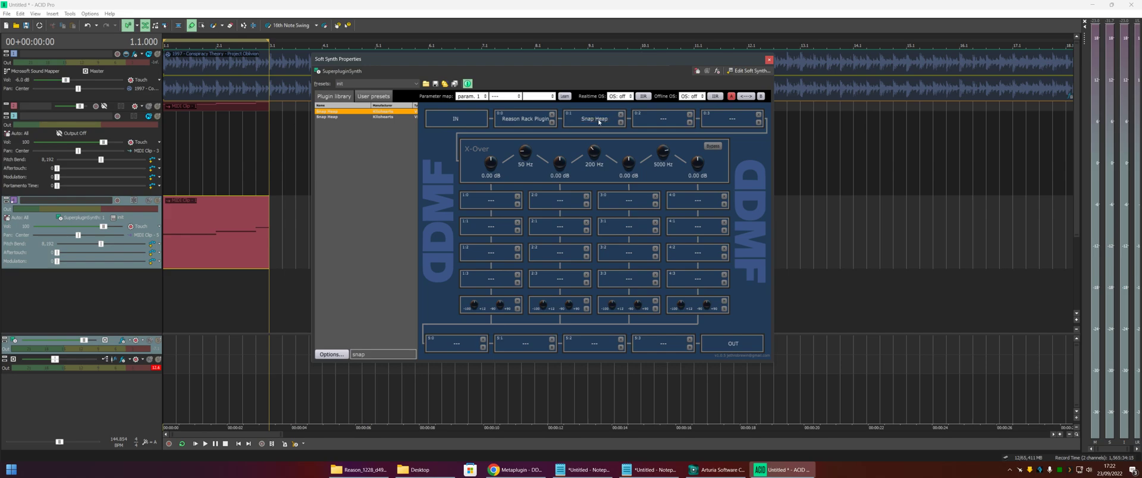
click(619, 116)
Search 'dela' and load kHs Delay into slot 0:1 after Reason Rack Plugin
double_click(369, 353)
text(delay)
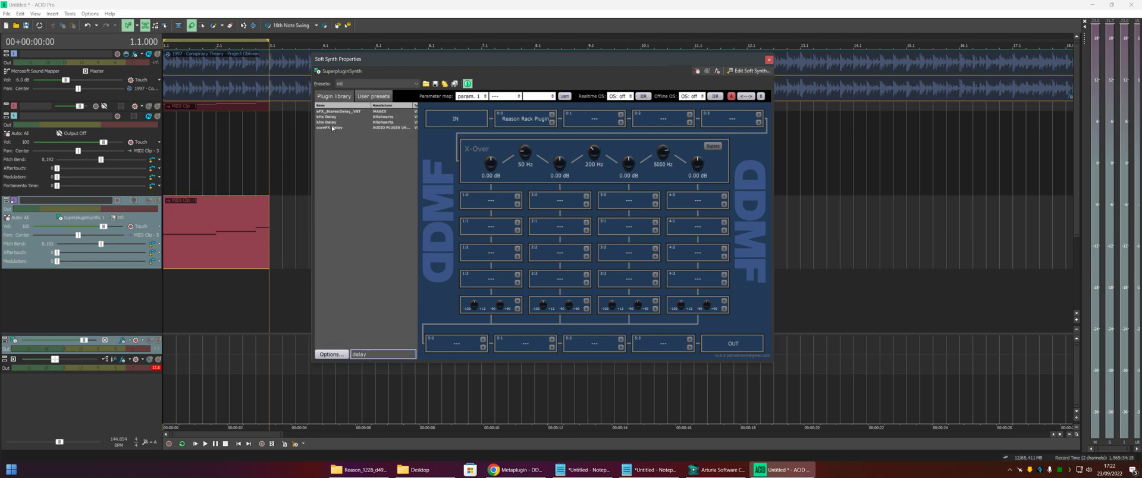
drag(331, 122, 605, 122)
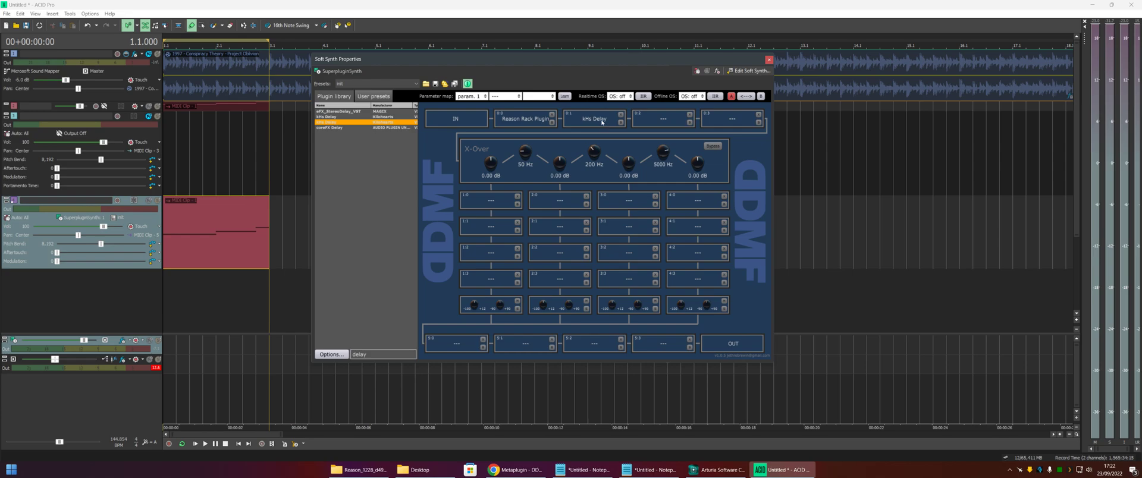
Open the kHs Delay editor and switch its delay time to Sync 3/16 during playback
double_click(602, 122)
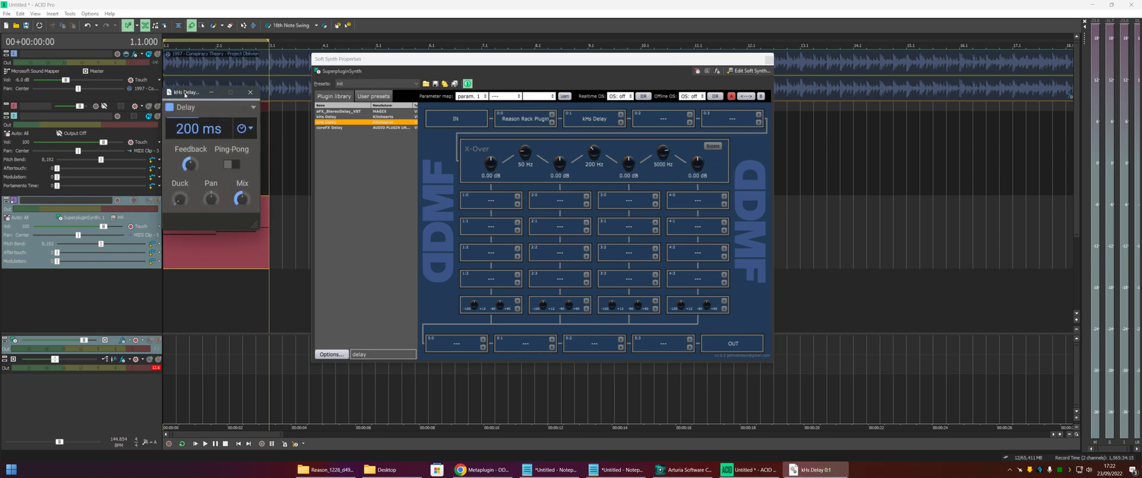
drag(185, 94, 367, 159)
key(space)
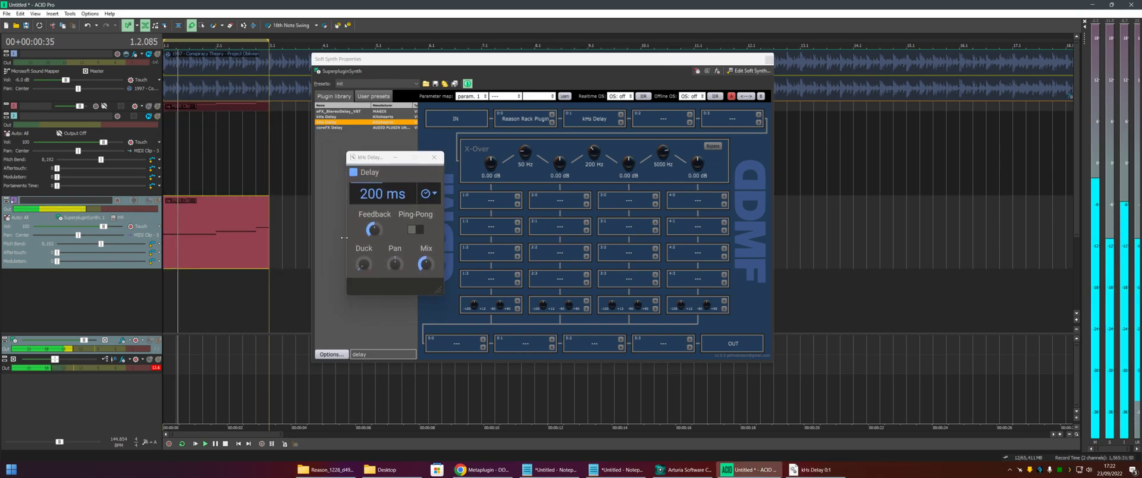
click(430, 193)
click(431, 207)
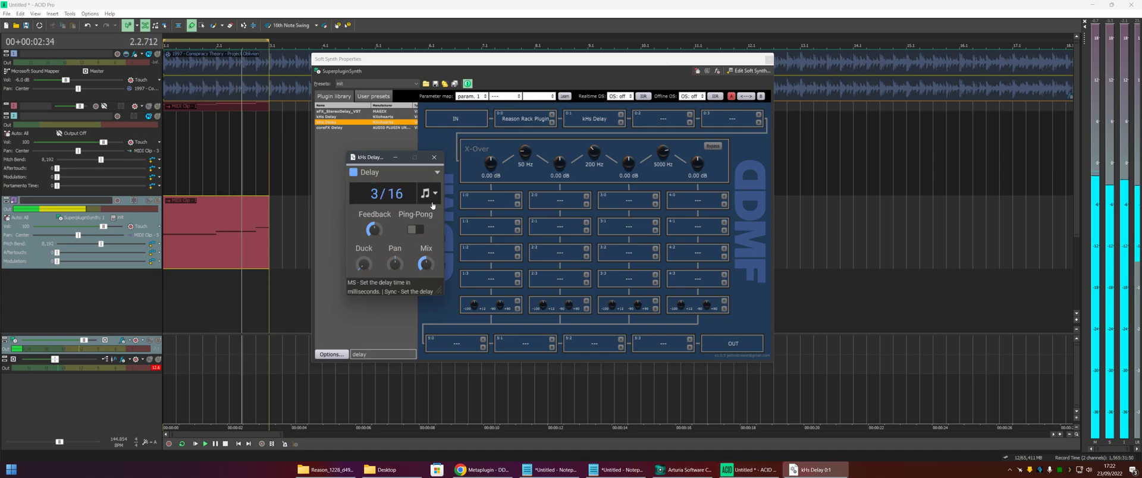
Close the kHs Delay editor and move kHs Delay down to the third crossover band, slot 3:0
click(440, 158)
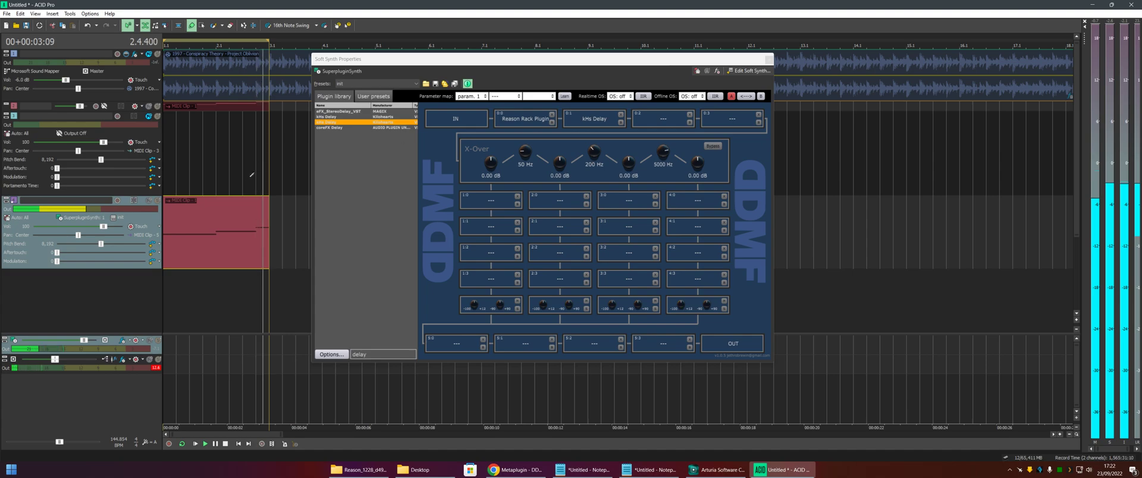
key(space)
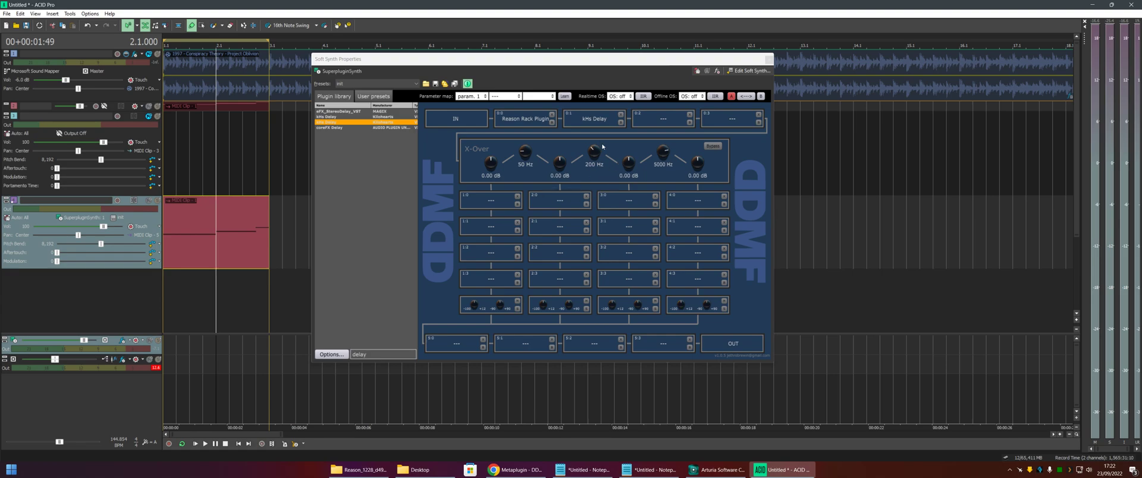
drag(596, 123, 630, 205)
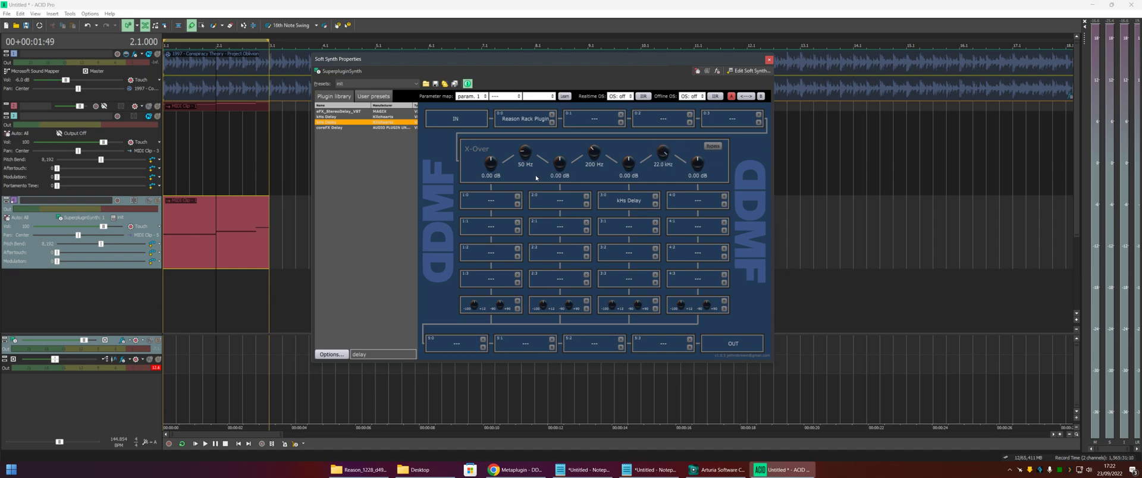
click(210, 244)
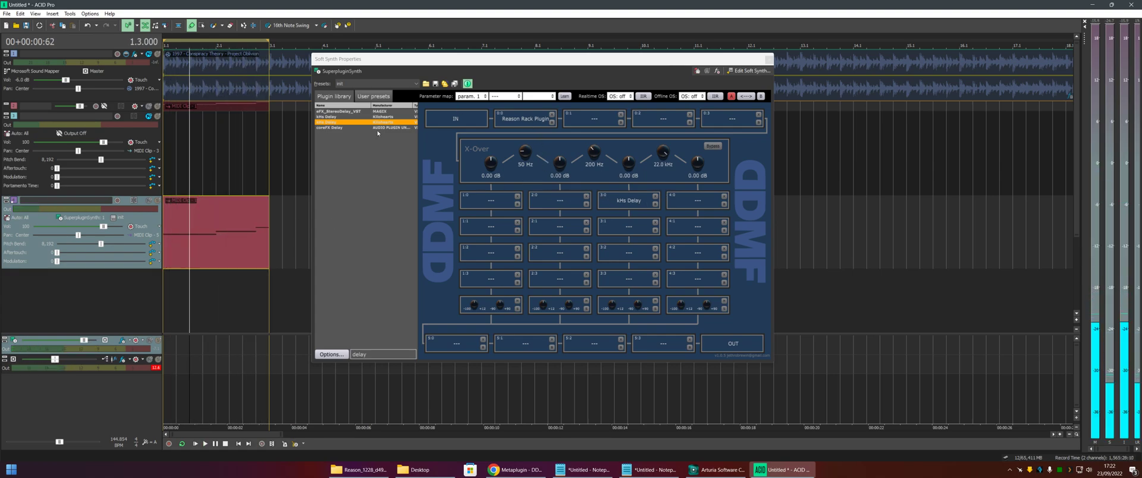
key(space)
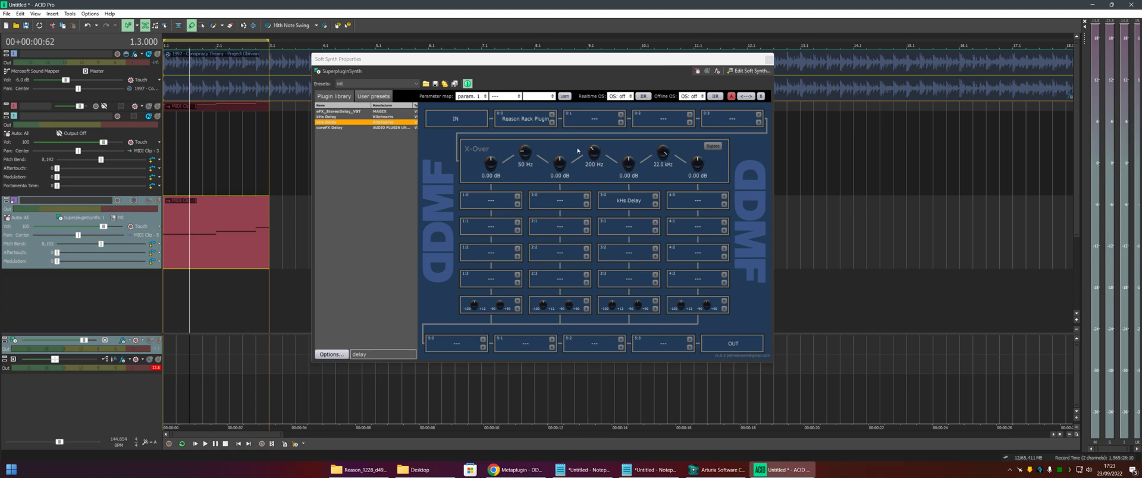
Set realtime oversampling to OS: 16x, audition it, then open the Reason Rack Plugin's rack
click(177, 218)
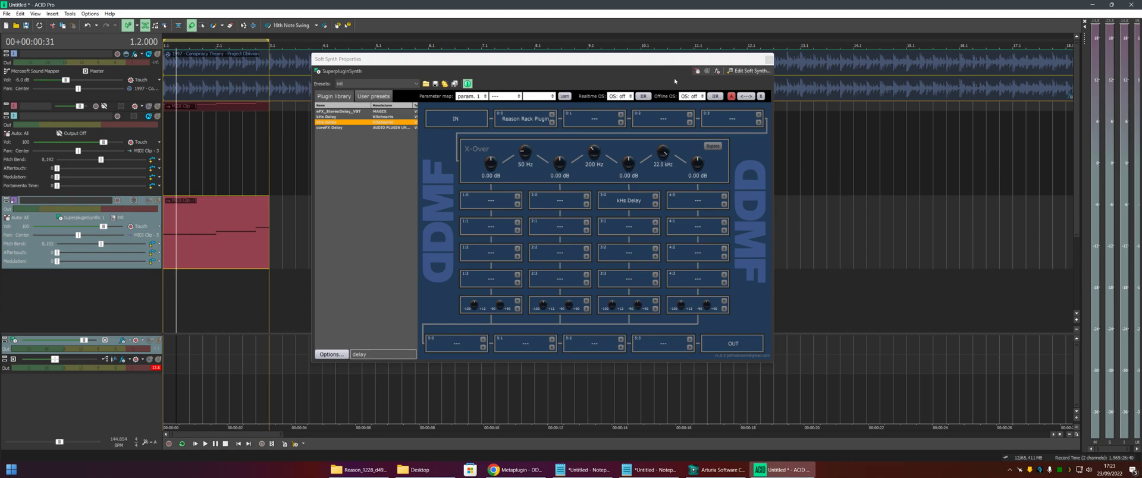
click(616, 97)
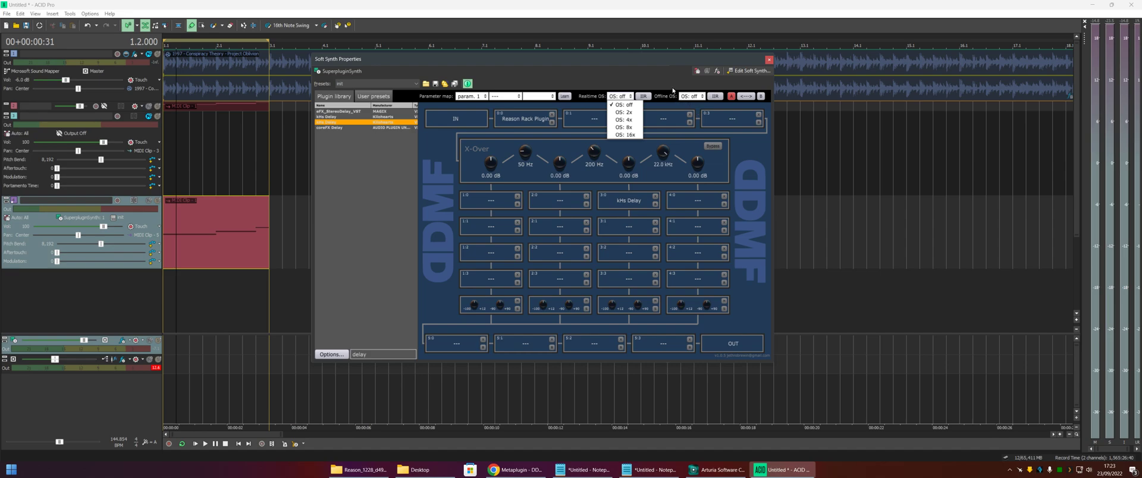
click(700, 99)
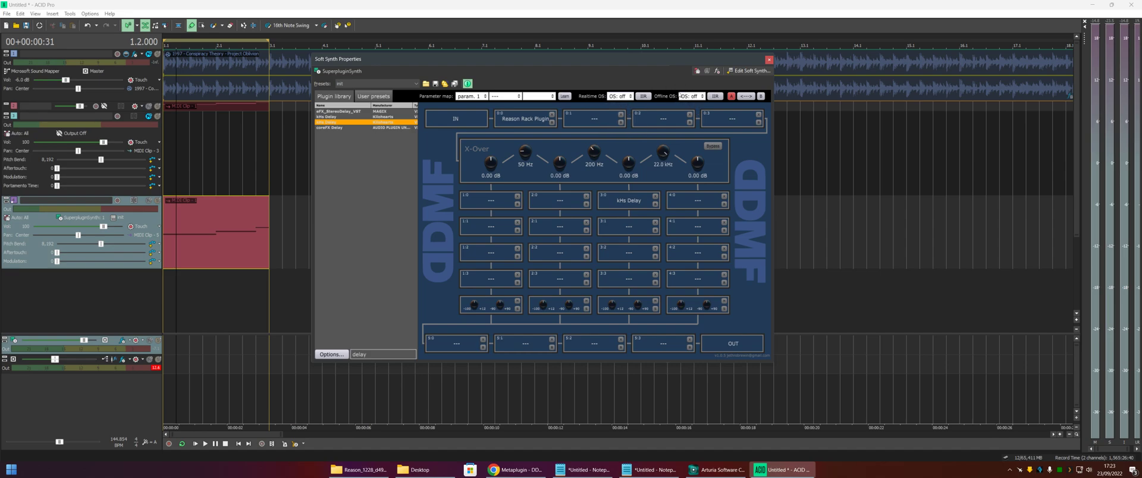
click(622, 96)
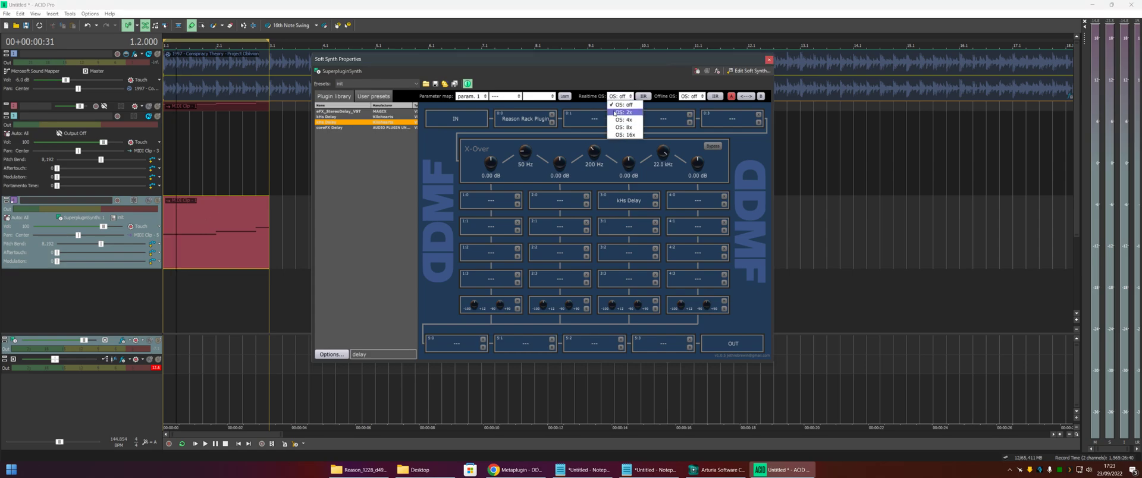
click(625, 135)
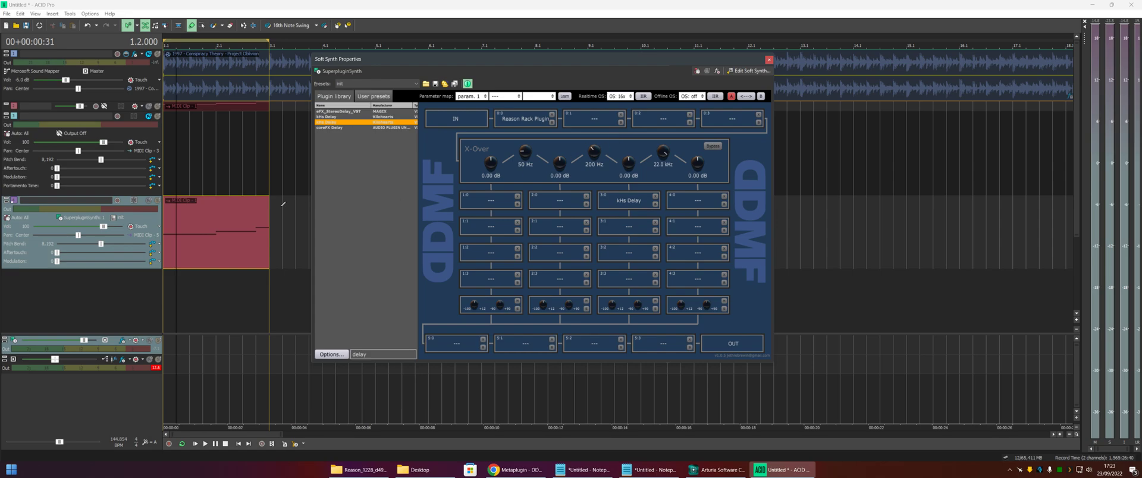
click(194, 219)
key(space)
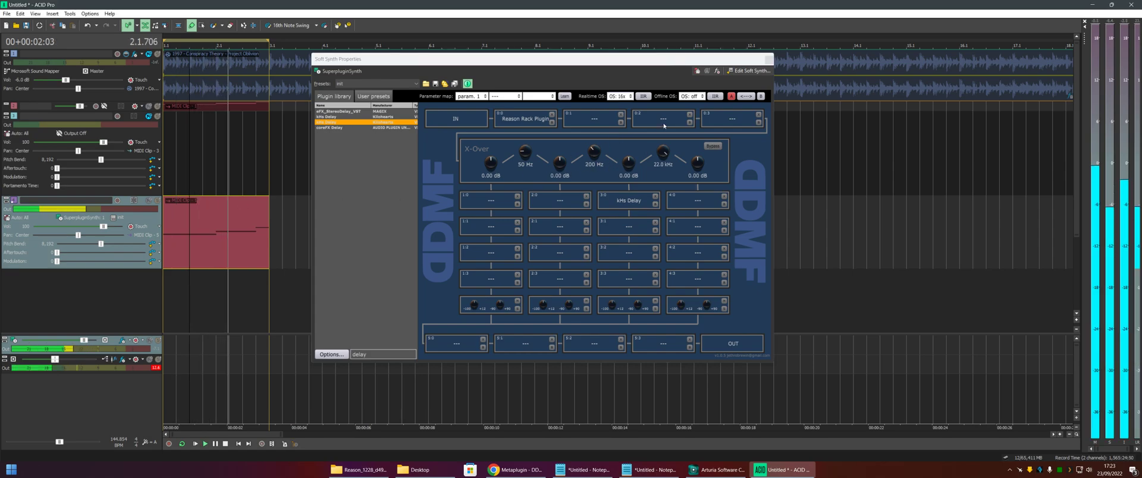
key(space)
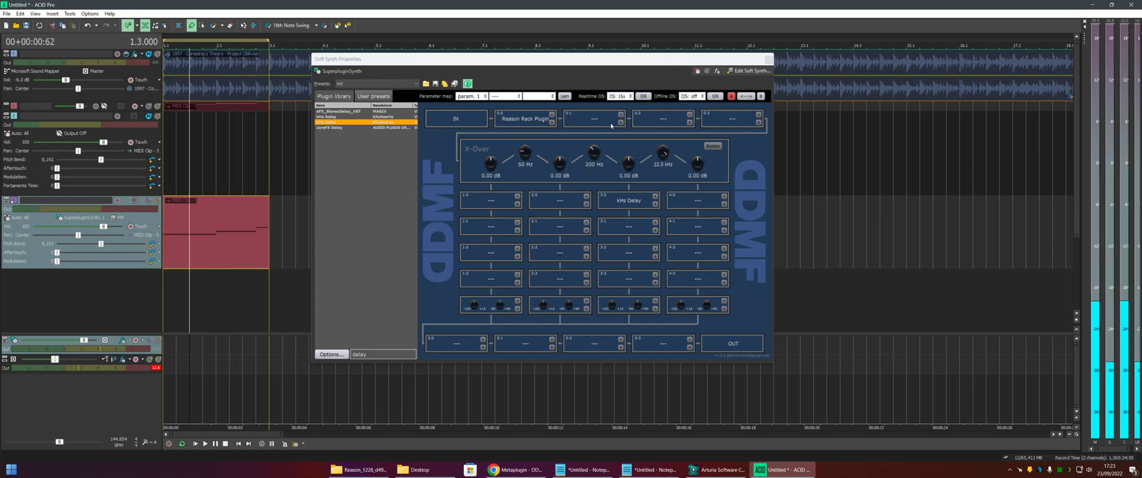
double_click(526, 119)
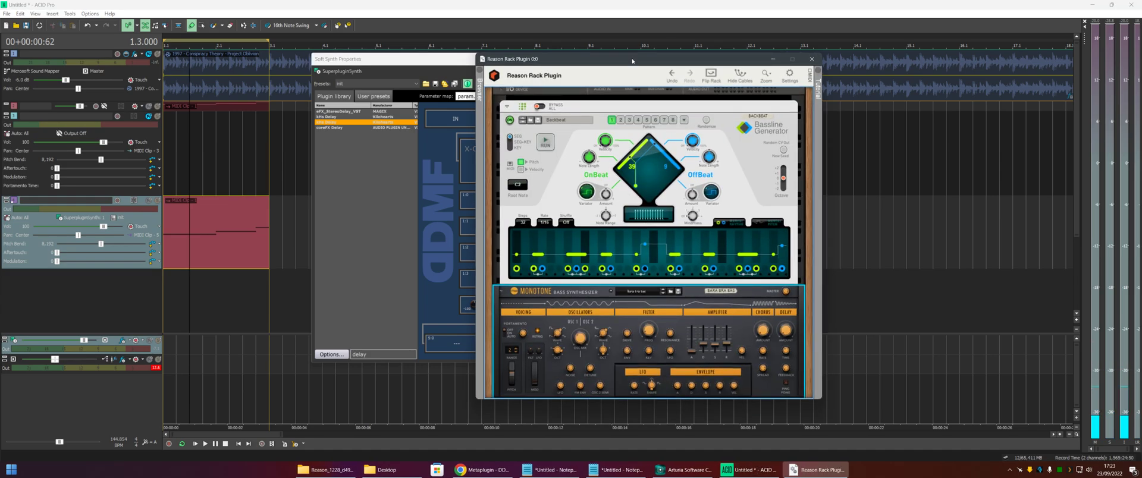
Reduce realtime oversampling to OS: 4x and turn Monotone's filter frequency far down while playing
click(621, 96)
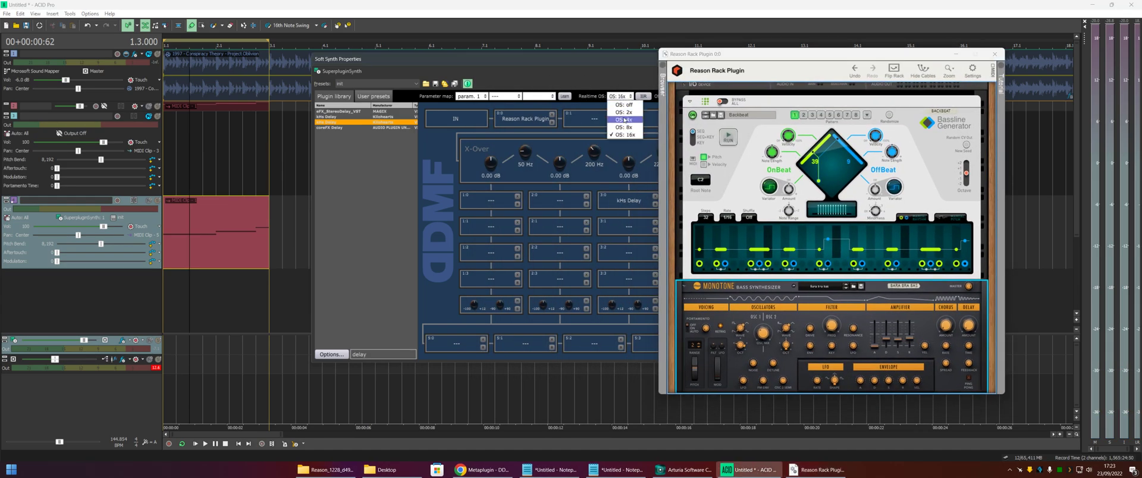
click(624, 120)
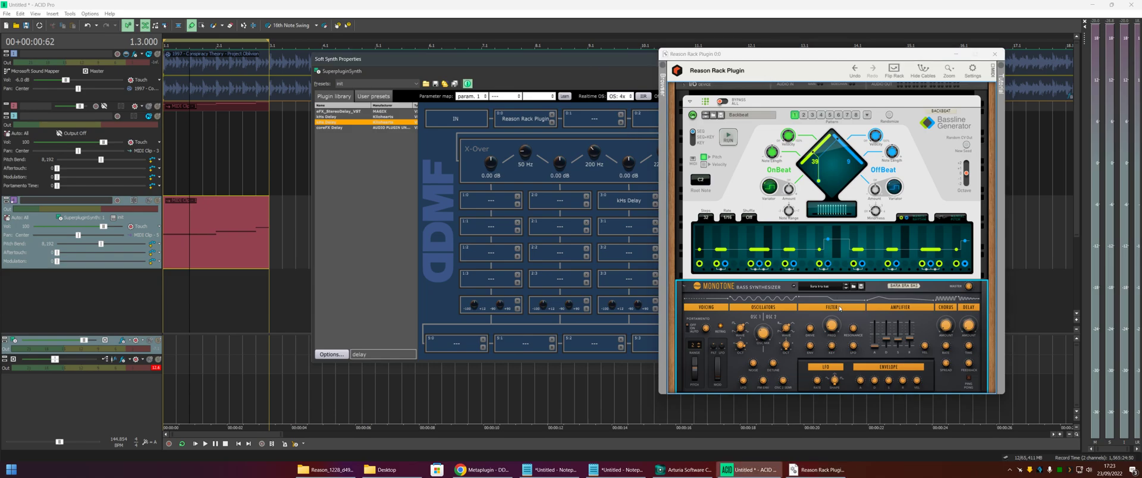
click(304, 237)
key(space)
click(841, 301)
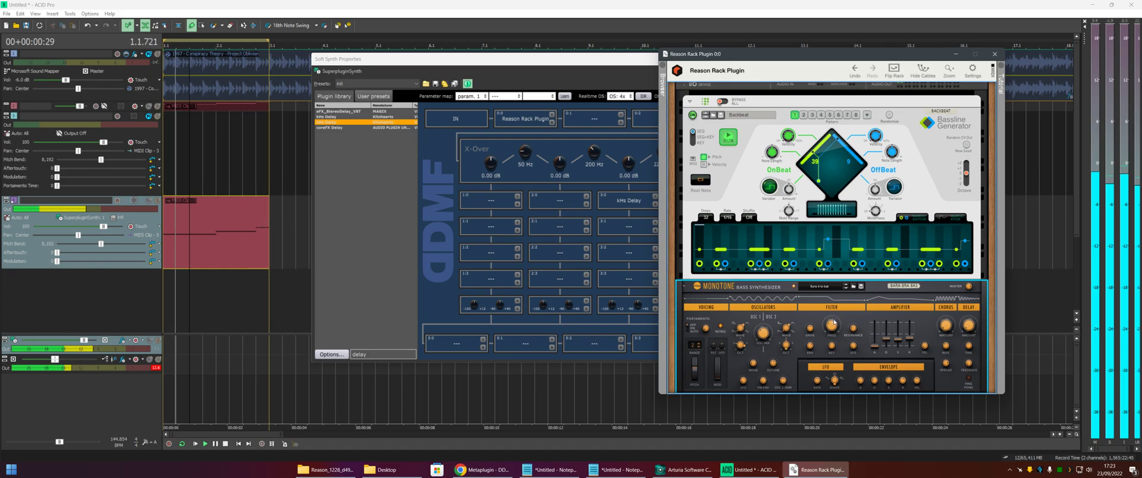
drag(833, 320, 834, 324)
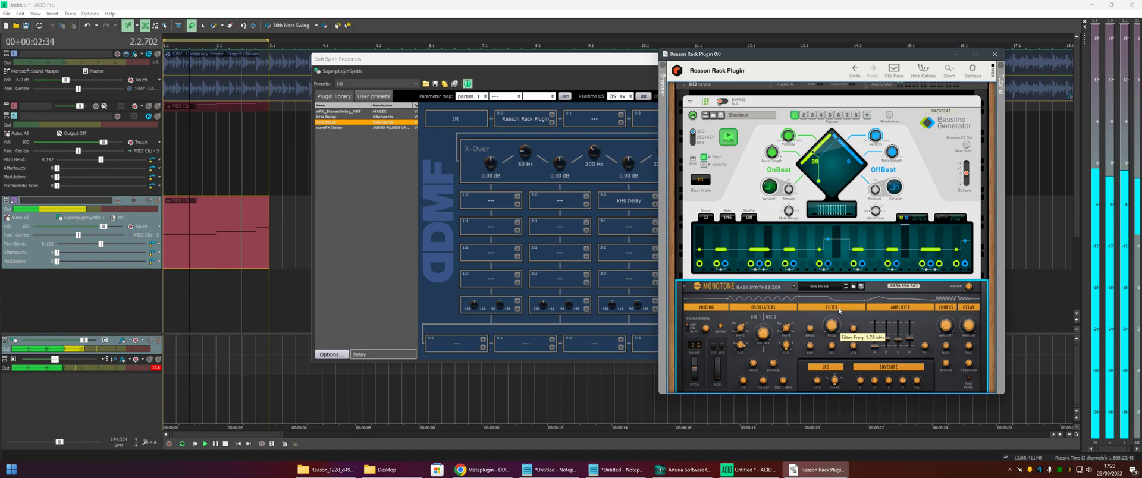
key(space)
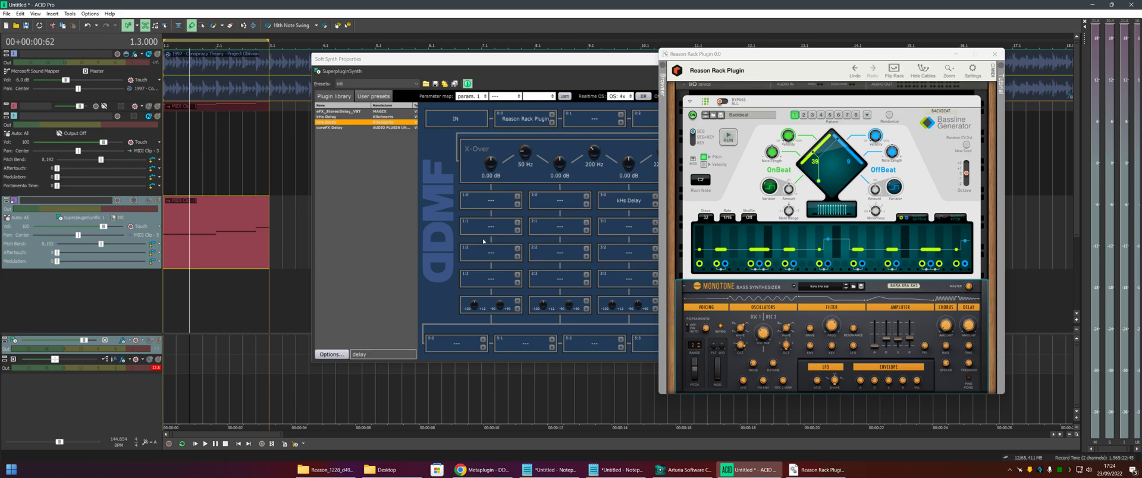
Play again and ease Monotone's filter frequency down to about 1.34 kHz
click(509, 75)
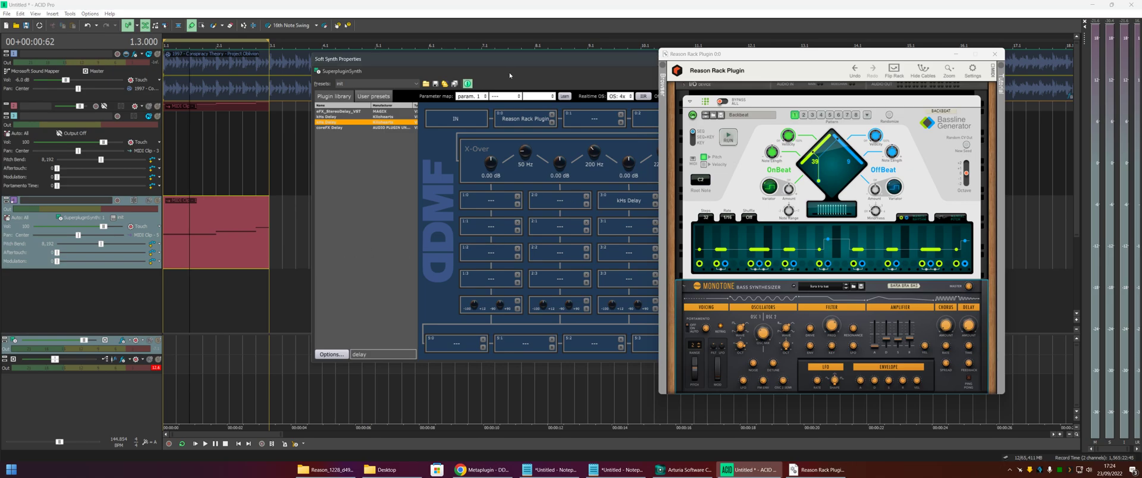
click(292, 262)
key(space)
click(833, 326)
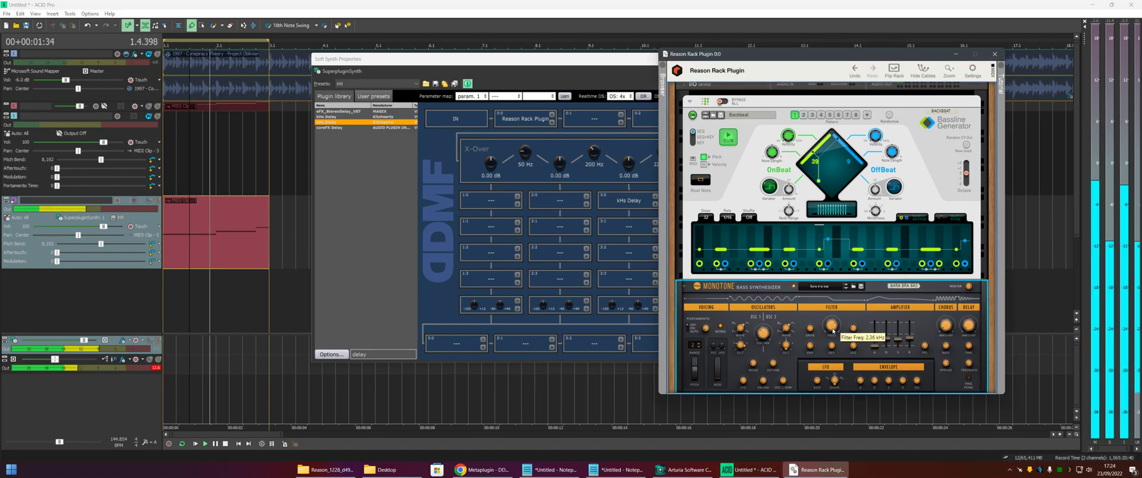
mouse_move(833, 330)
mouse_down()
mouse_move(827, 344)
mouse_move(827, 335)
mouse_up()
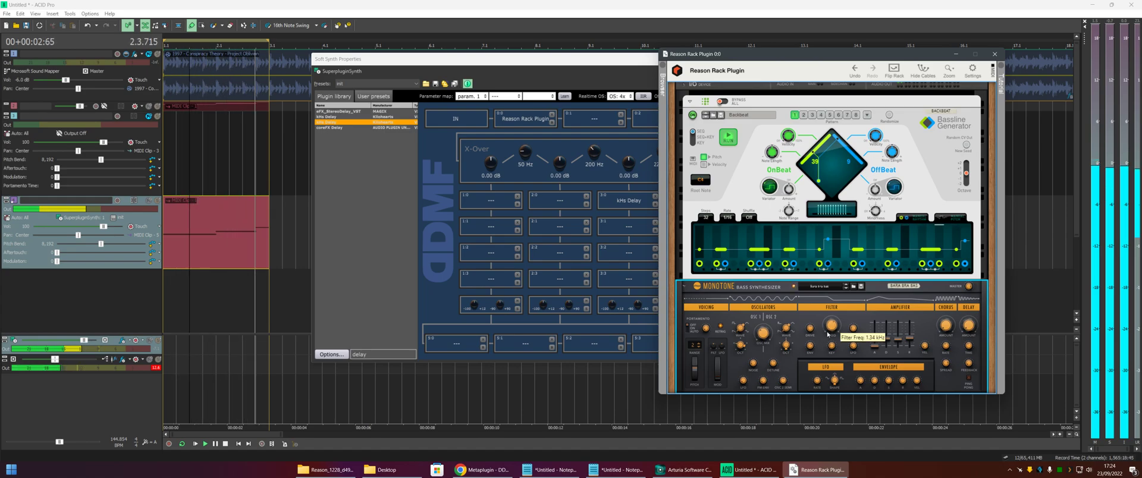
click(209, 232)
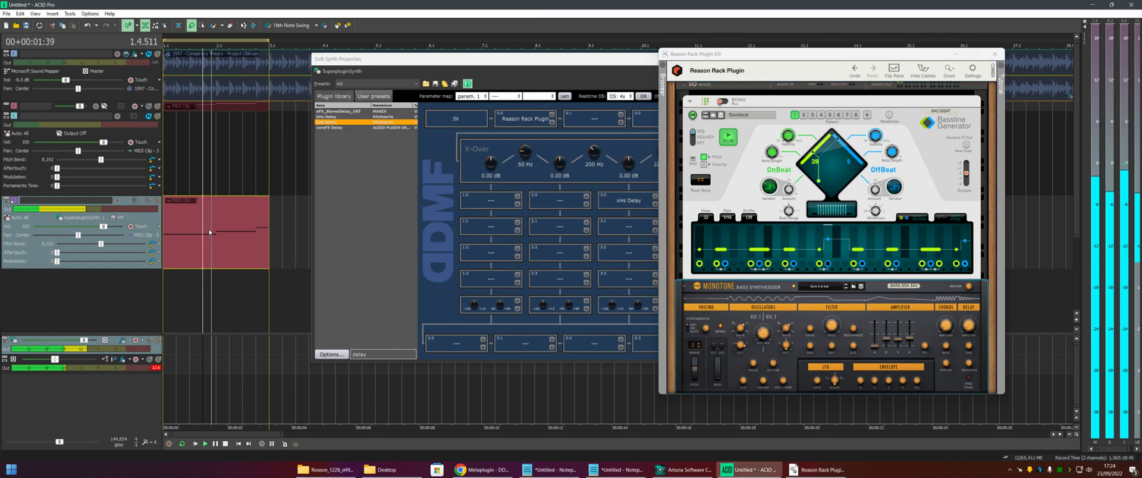
key(space)
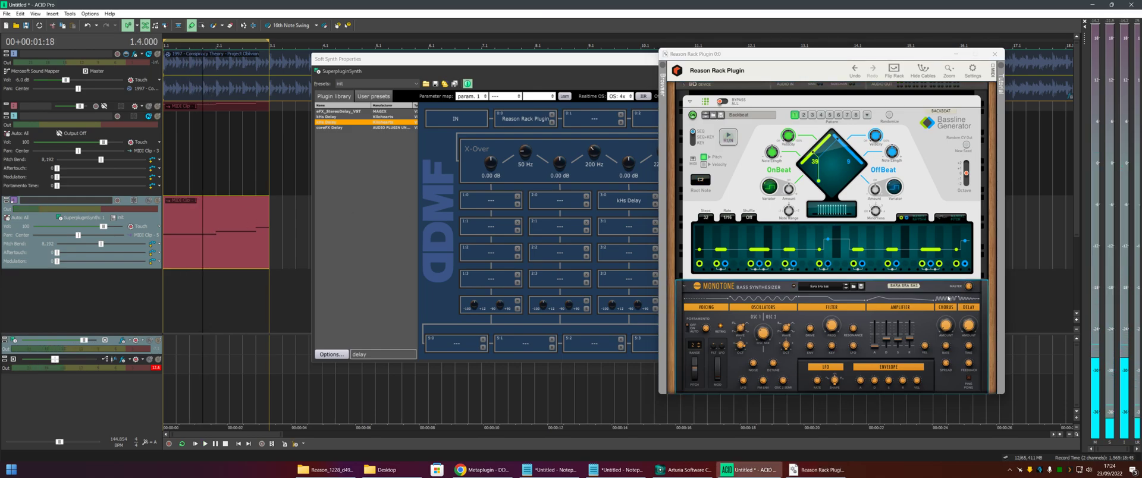